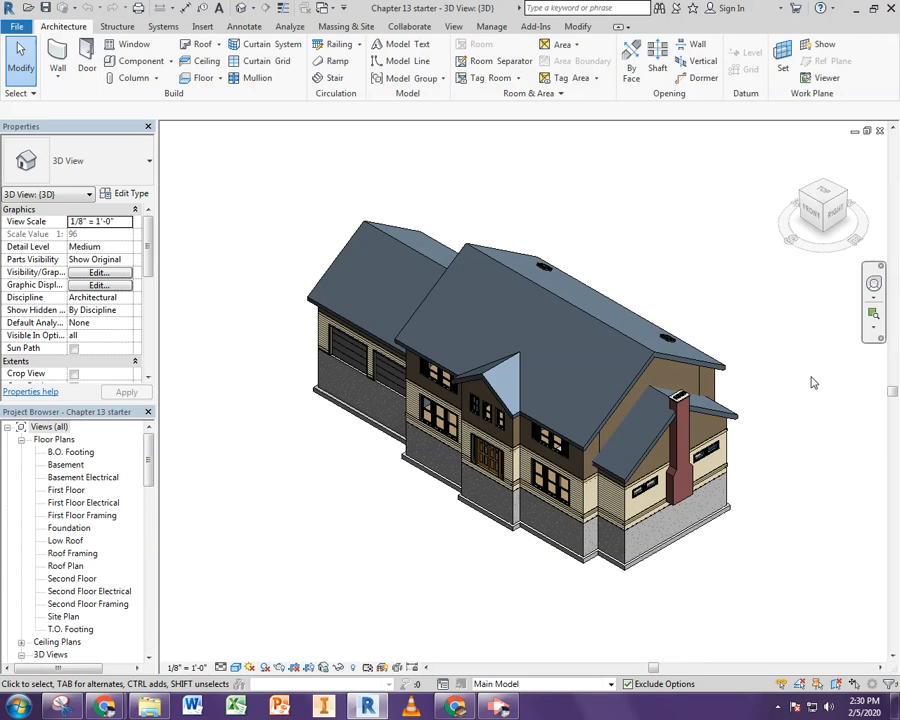
Step: Open the First Floor plan and place a perspective camera off the front corner beyond the living room, aimed at the mud room
double_click(70, 490)
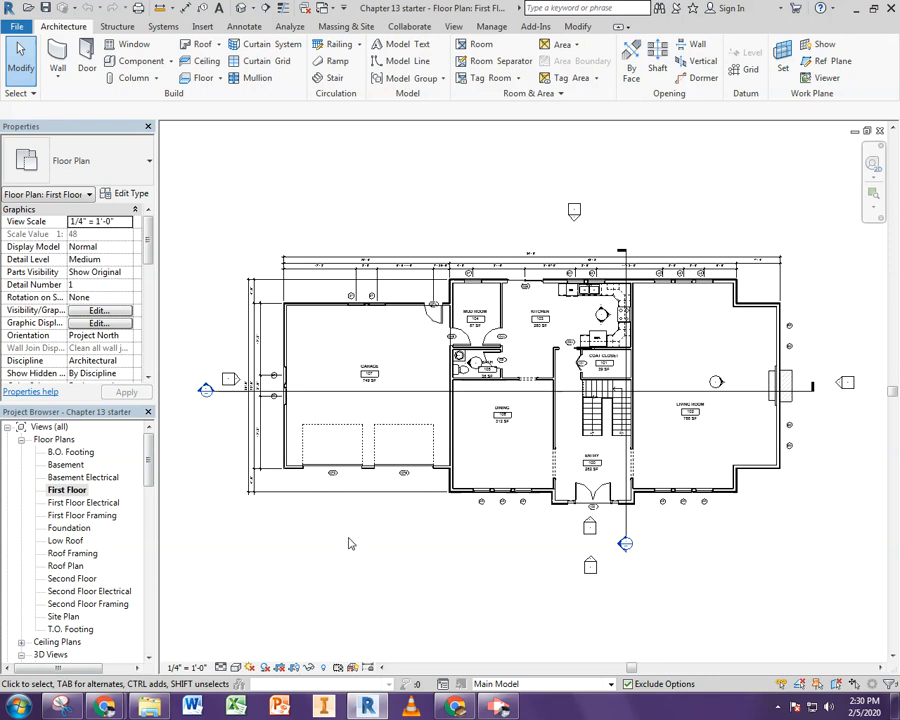
left_click(253, 8)
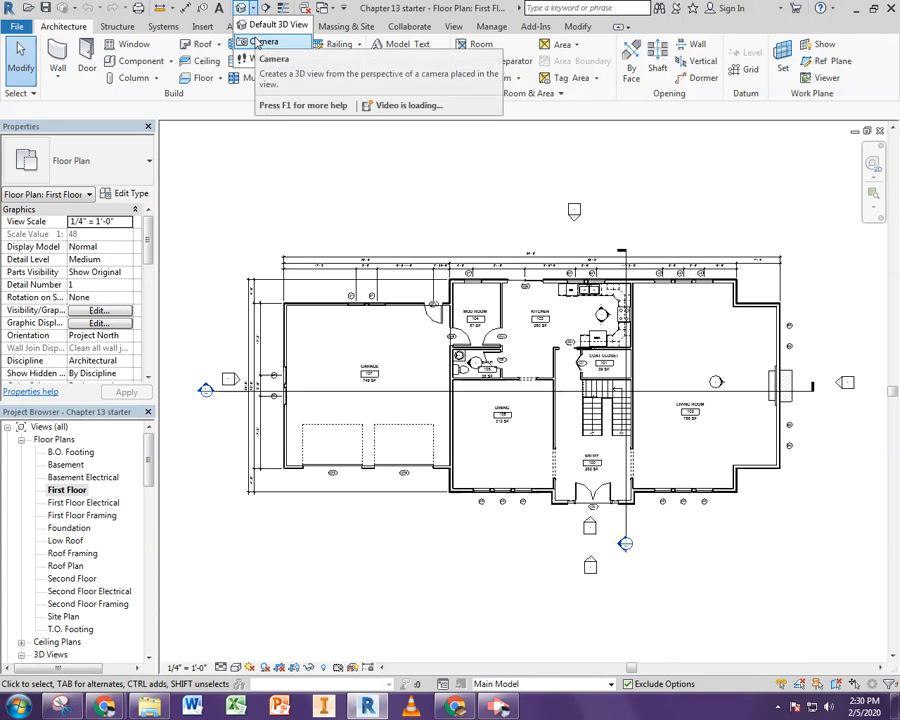
left_click(257, 42)
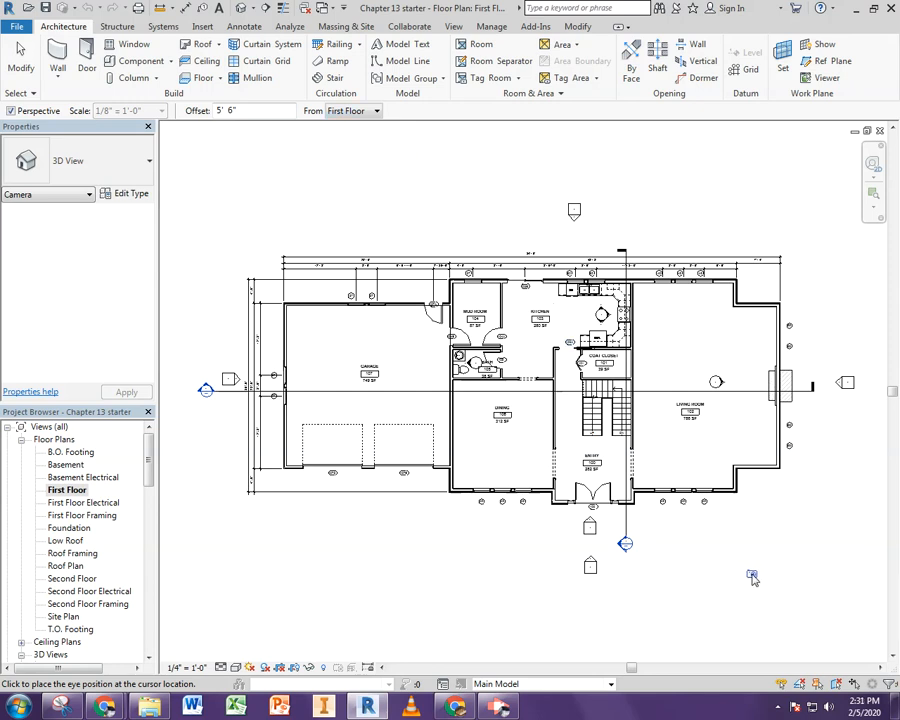
scroll(773, 532, "down", 3)
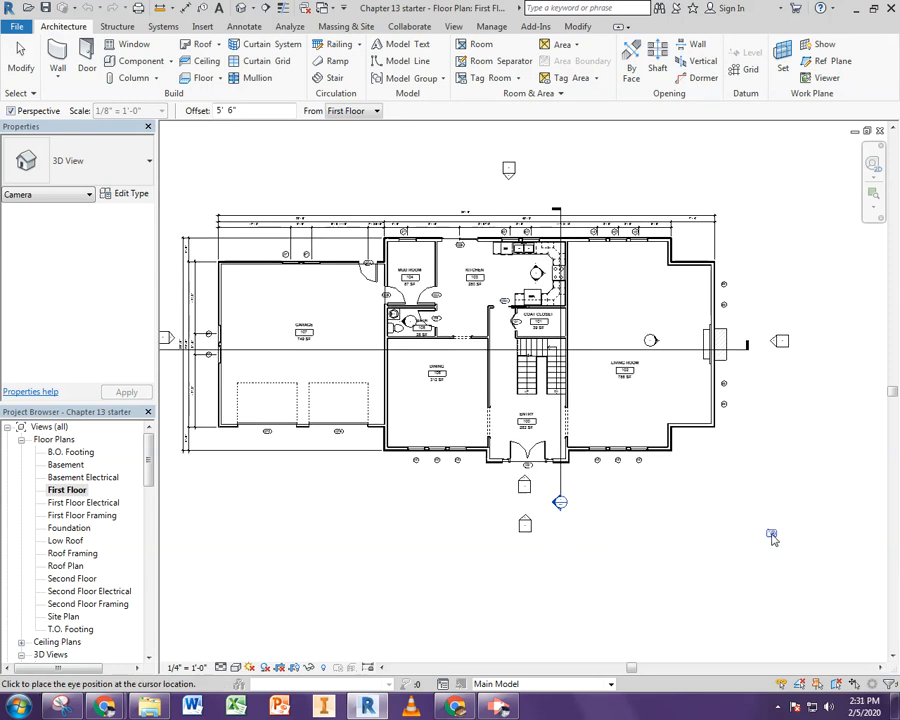
middle_click_drag(770, 531, 689, 488)
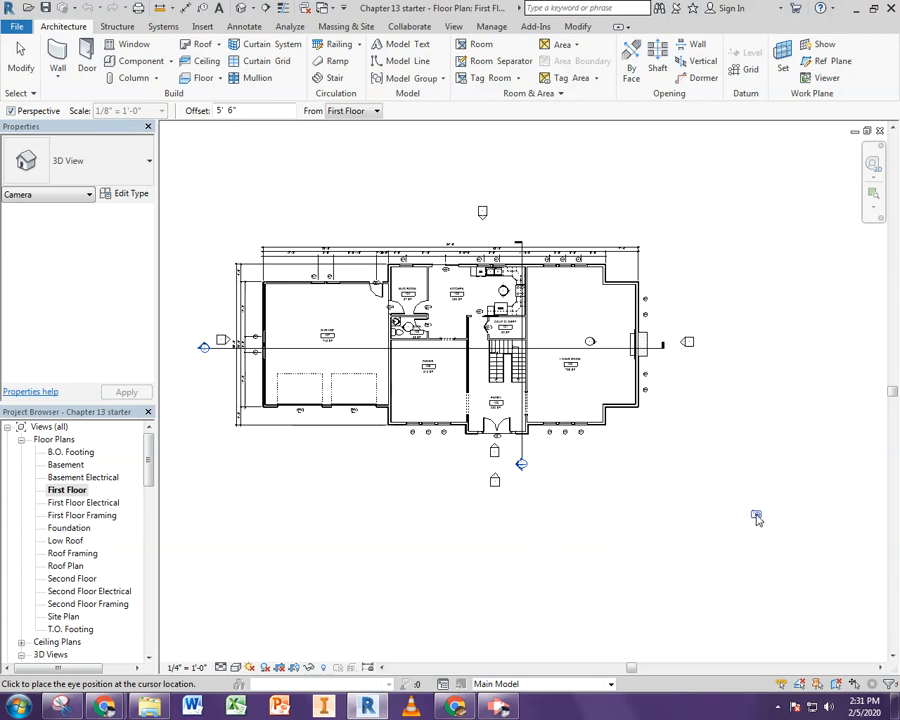
left_click(760, 517)
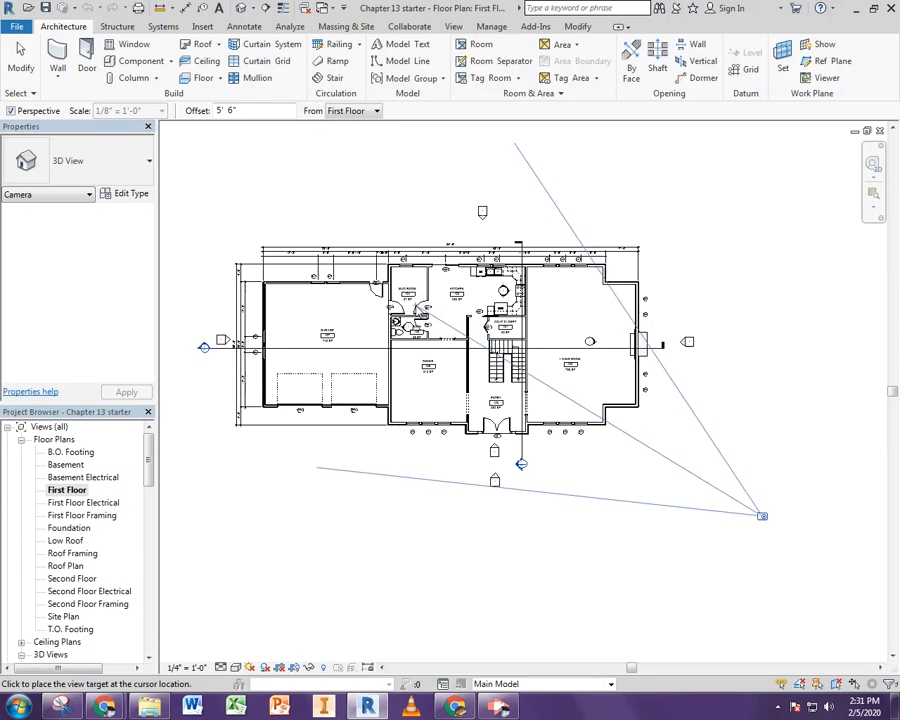
left_click(418, 312)
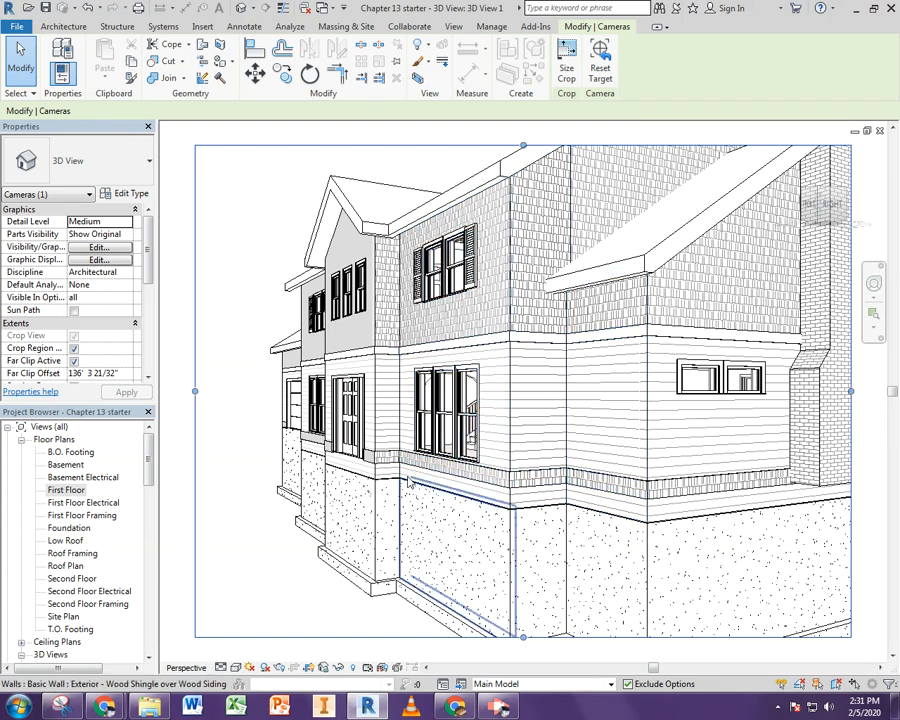
Step: Return to the First Floor plan, show the camera of 3D View 1 and tile all open views
double_click(68, 490)
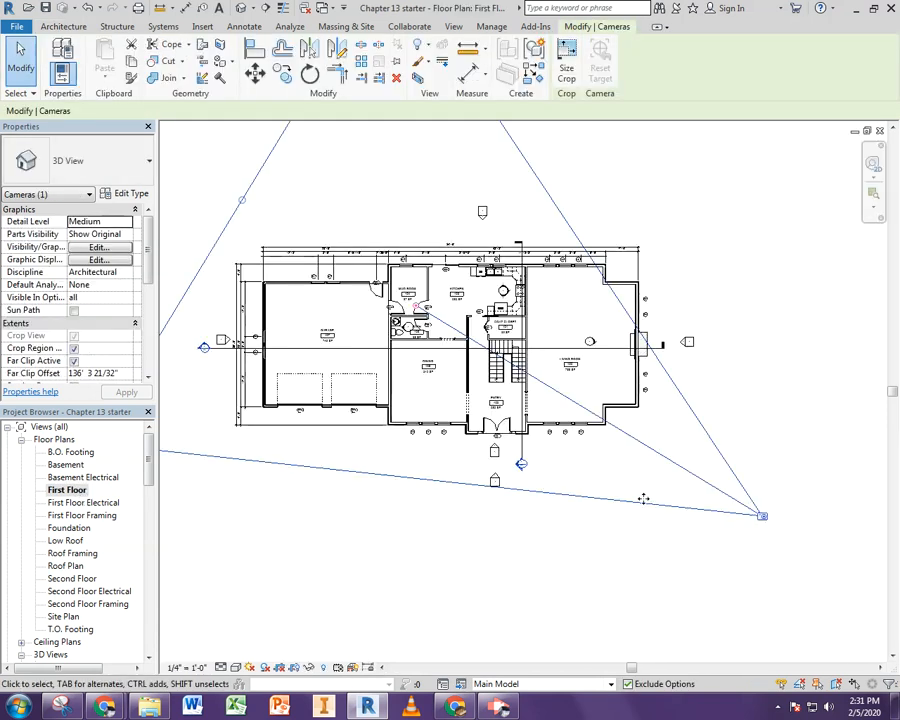
left_click(529, 560)
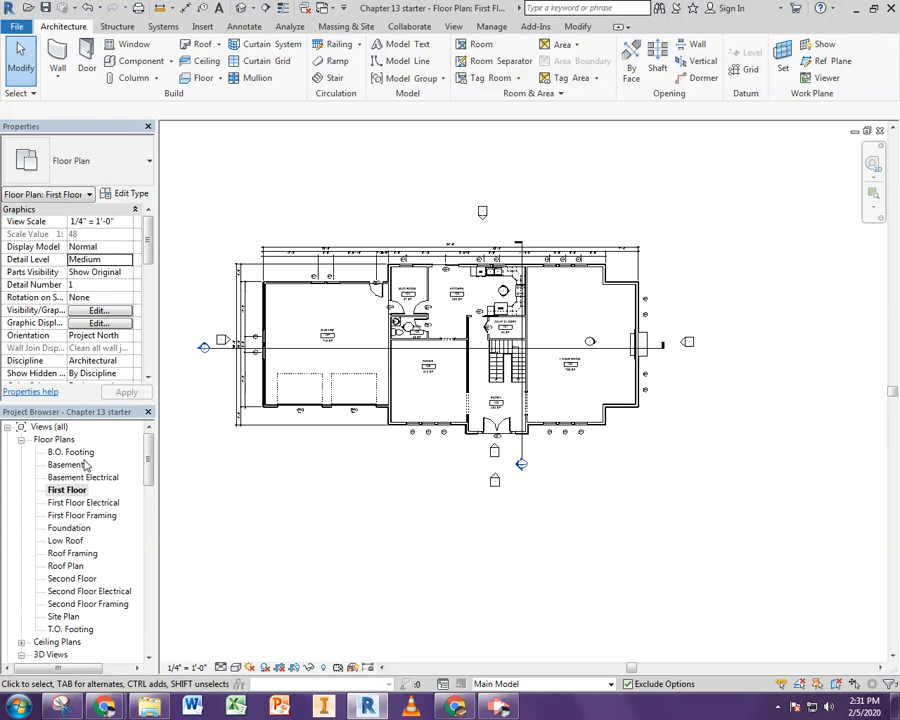
scroll(143, 482, "down", 4)
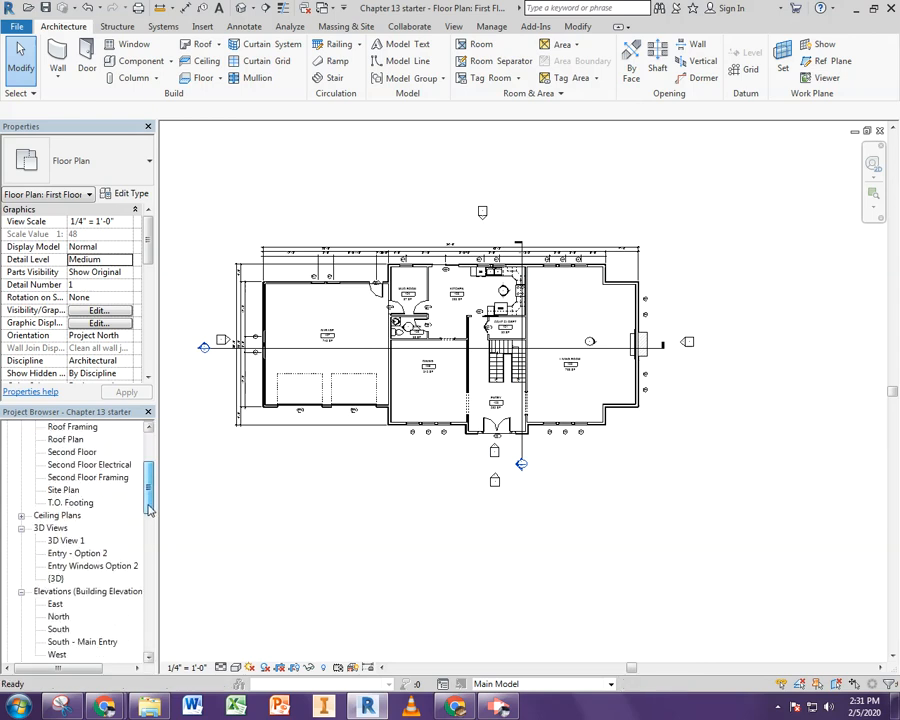
left_click(55, 579)
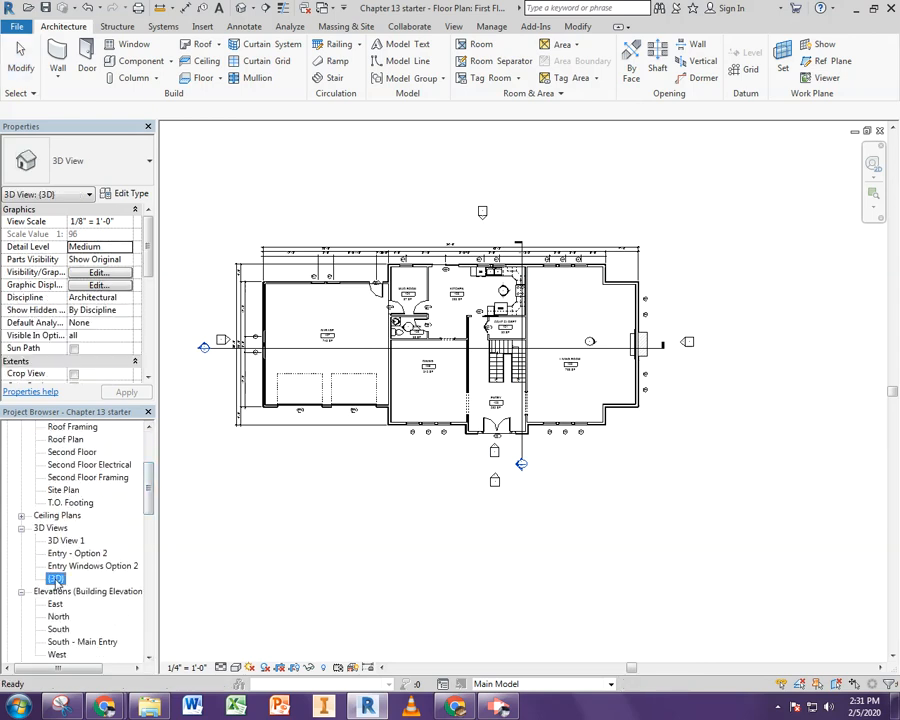
left_click(60, 541)
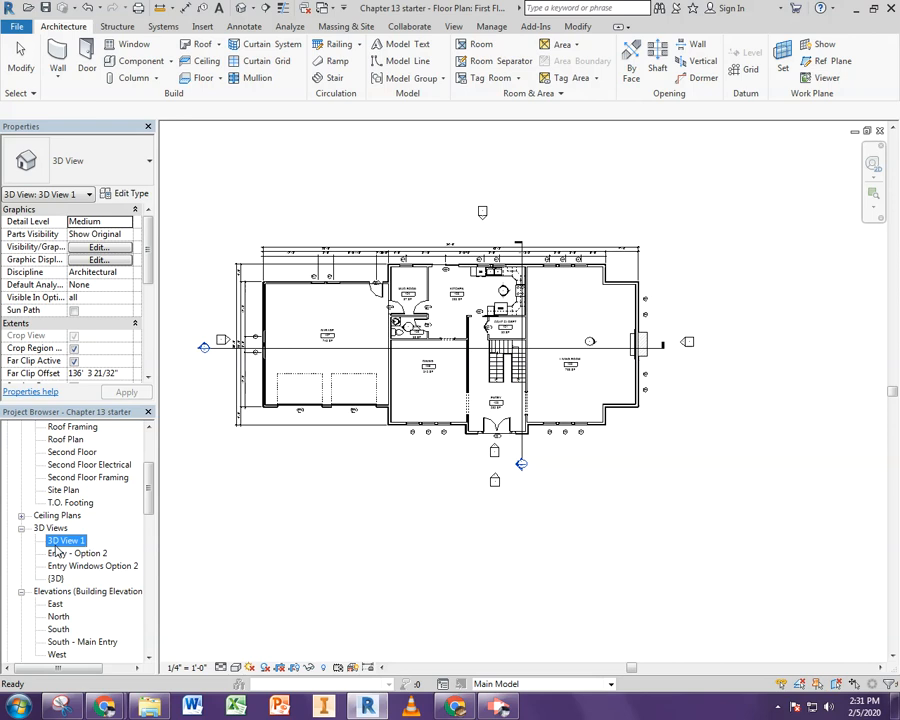
right_click(58, 549)
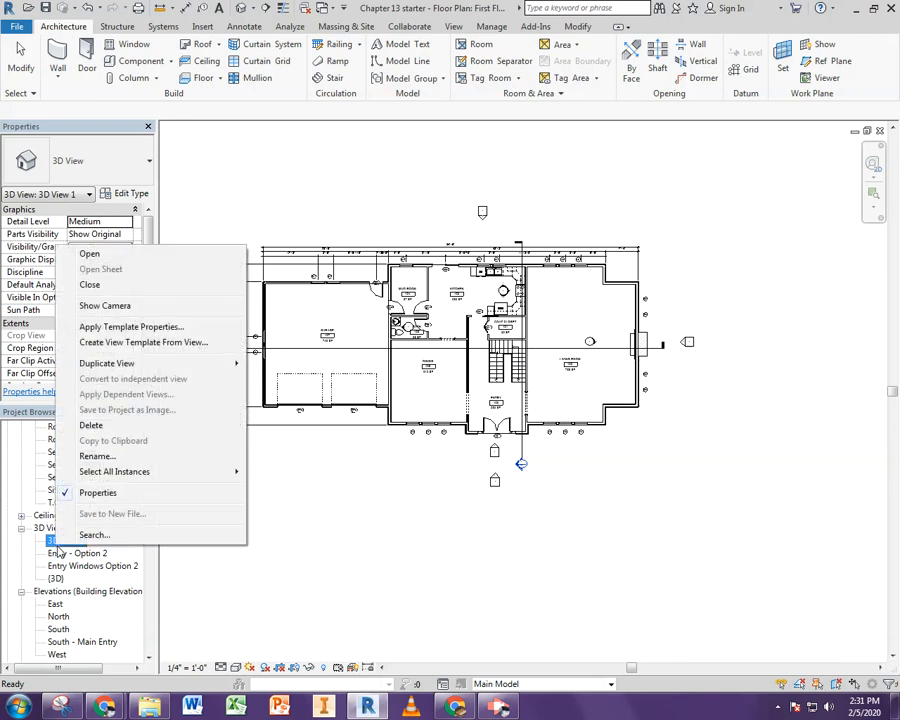
left_click(118, 305)
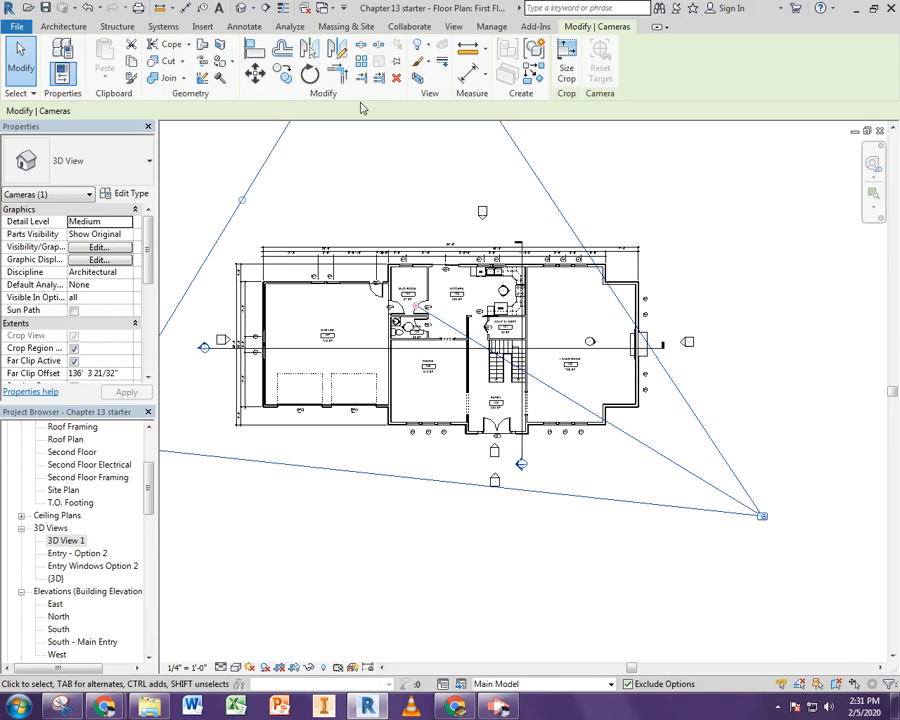
left_click(453, 26)
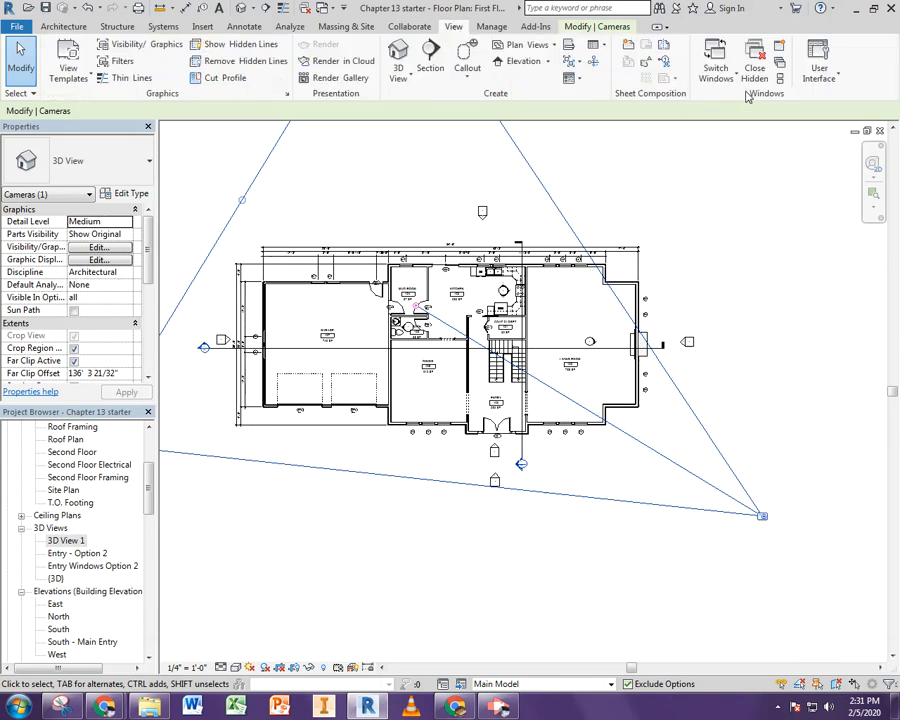
left_click(778, 80)
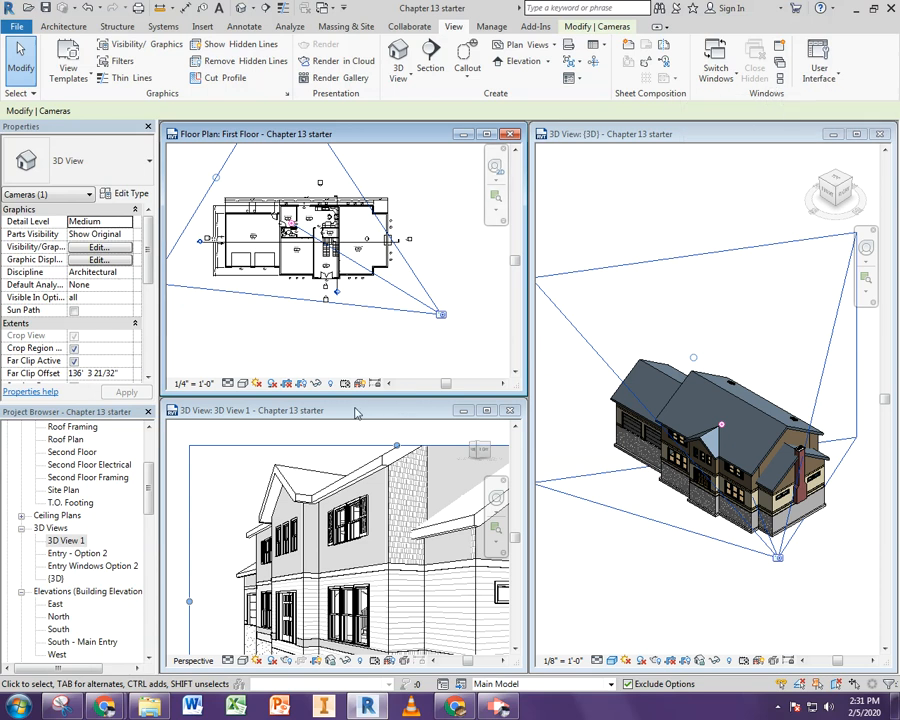
Step: Extend the top, right and bottom edges of 3D View 1's crop region to include the roof, chimney side and foundation
left_click(342, 444)
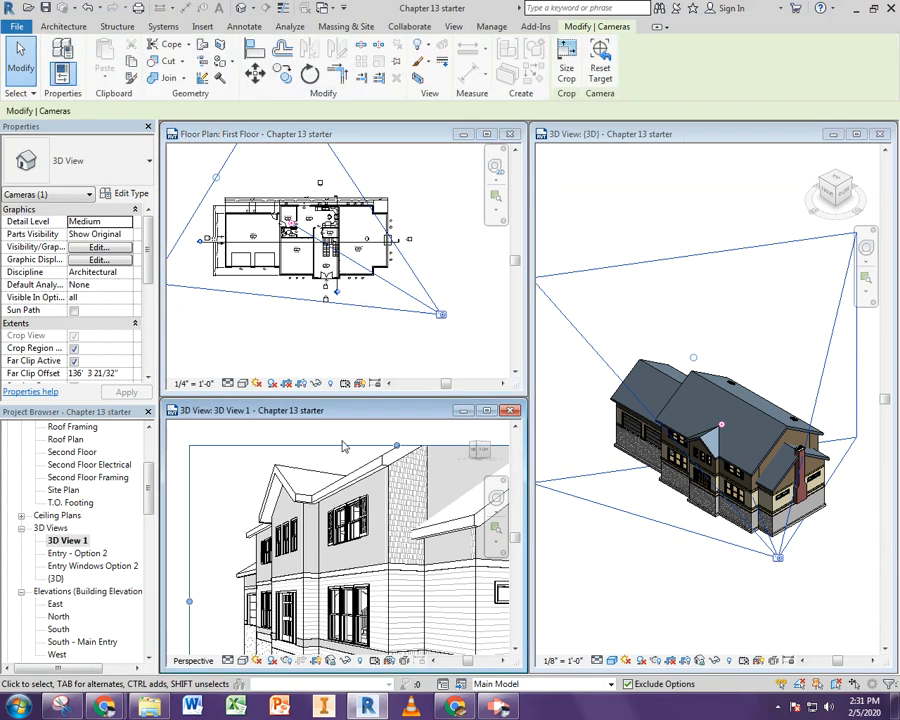
scroll(367, 518, "down", 2)
middle_click_drag(369, 524, 315, 513)
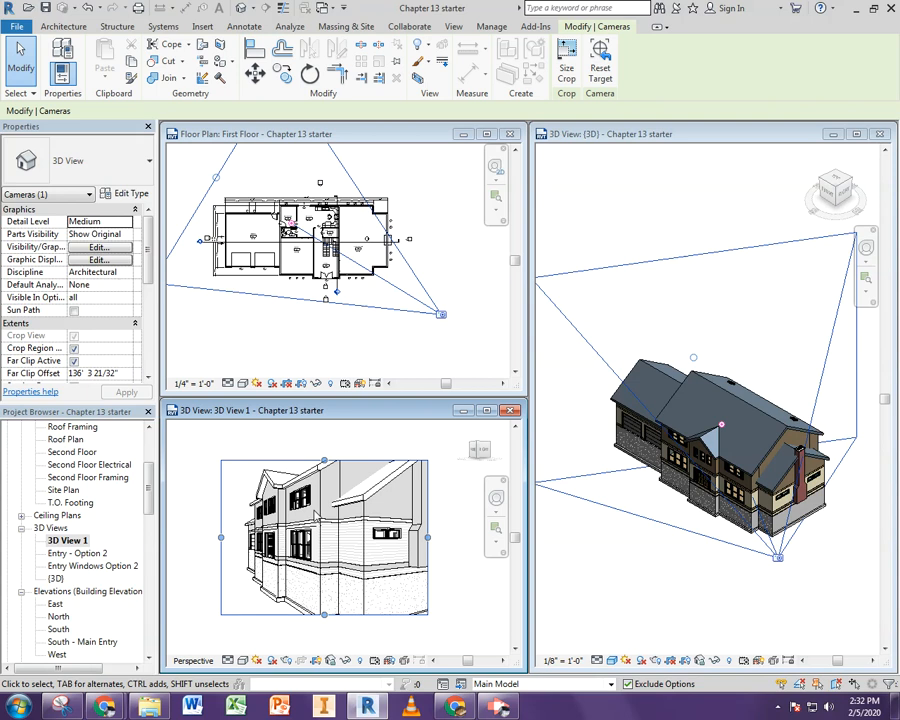
scroll(315, 512, "down", 1)
left_click_drag(341, 471, 341, 446)
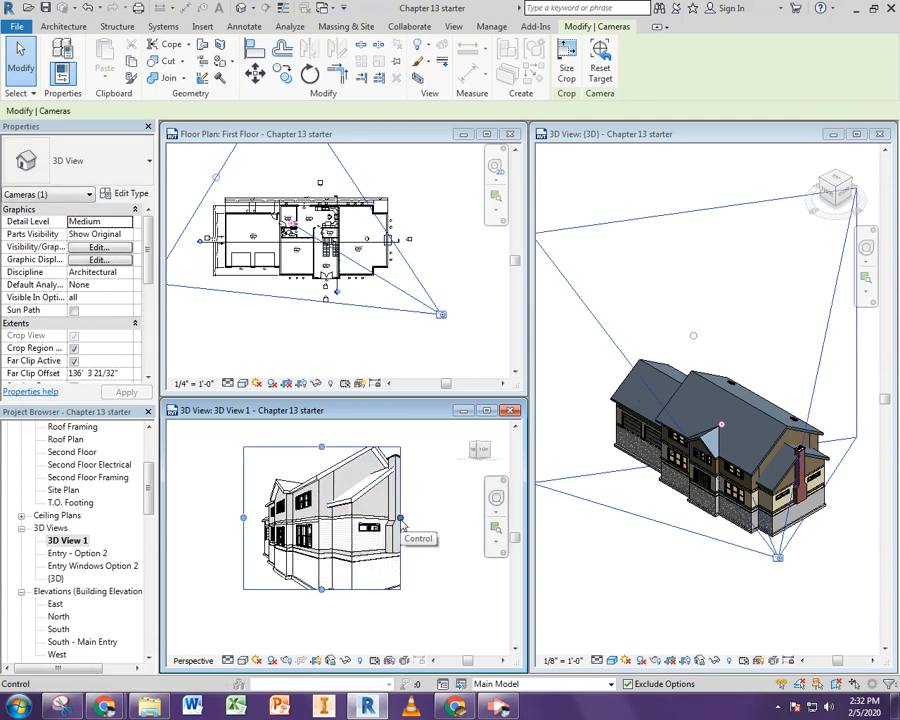
left_click_drag(400, 517, 450, 518)
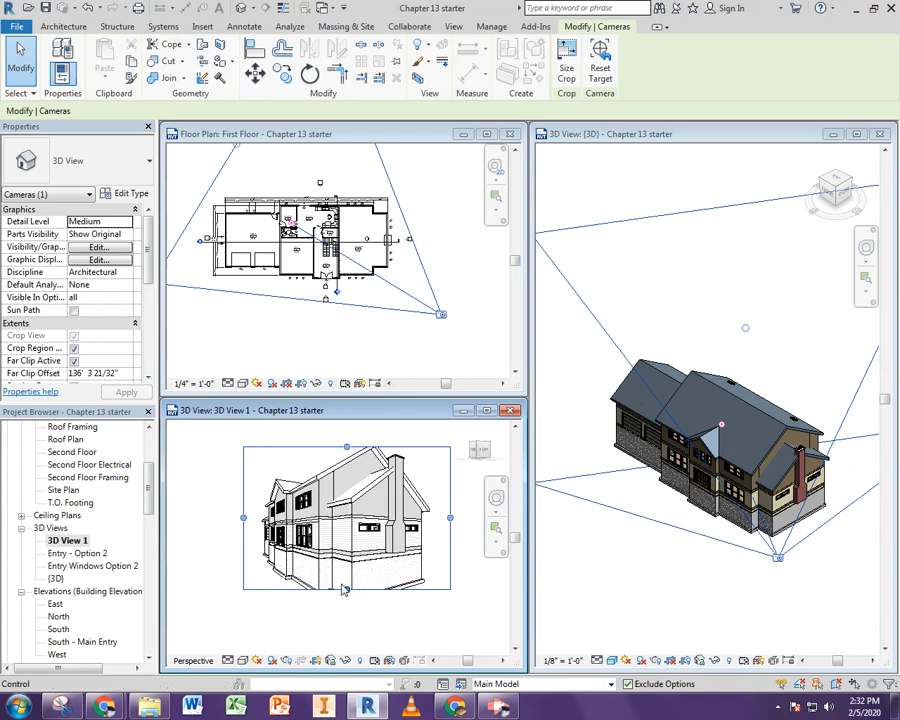
left_click_drag(347, 591, 346, 607)
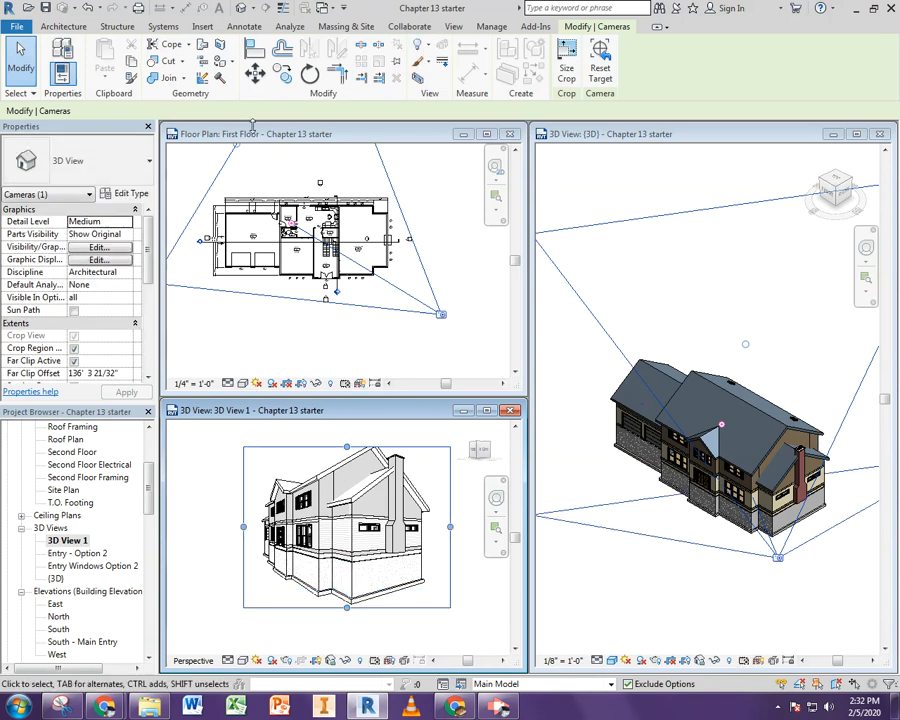
Step: Adjust the camera in the First Floor plan: target at the garage's back wall, far clip about 123' 6", eye farther toward the house front
left_click(237, 152)
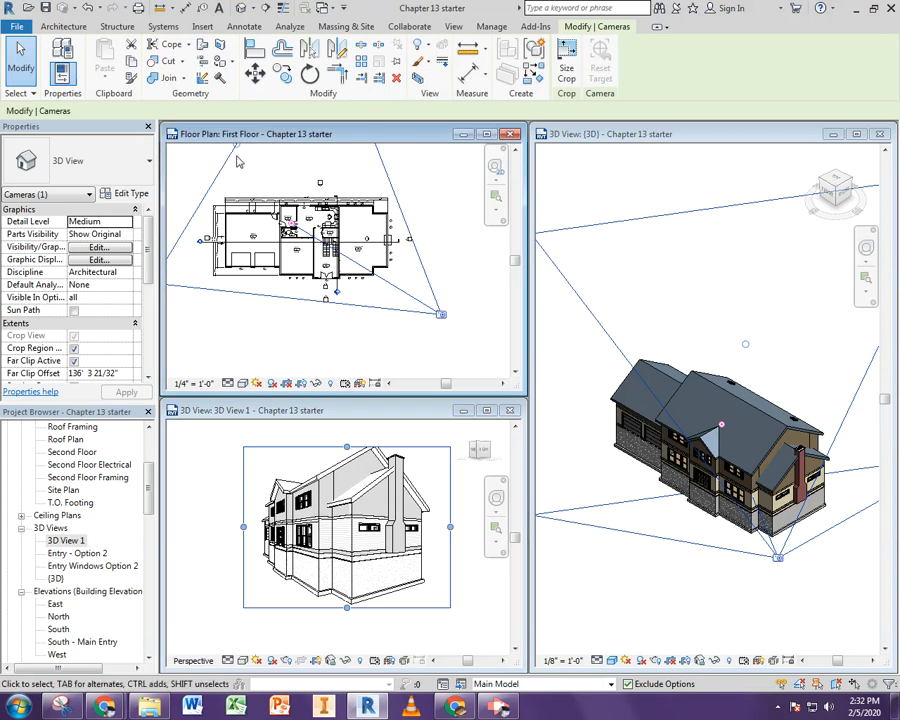
left_click_drag(237, 148, 320, 211)
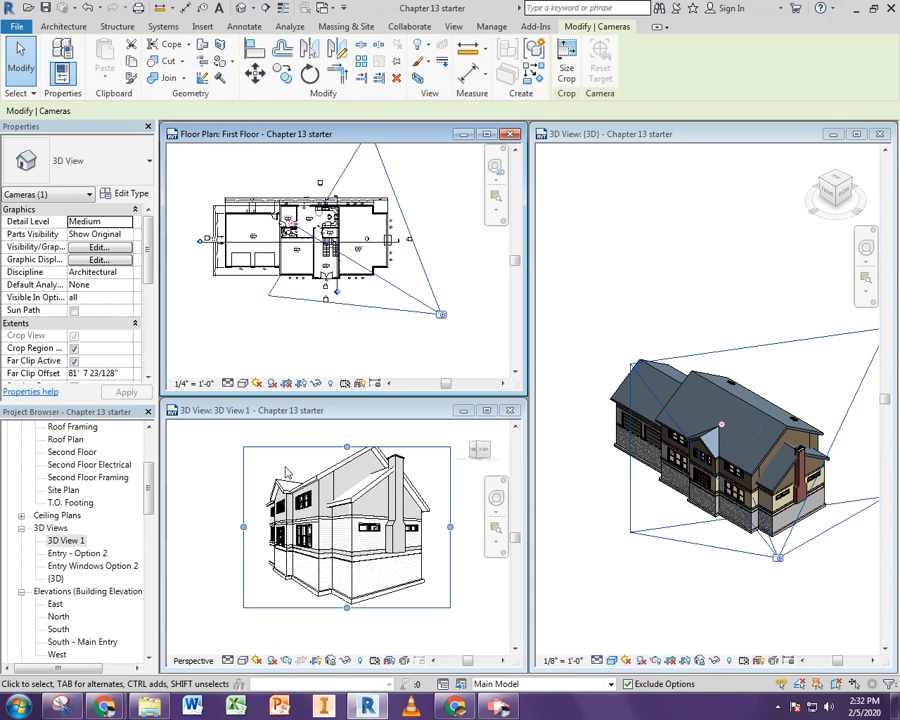
left_click_drag(289, 228, 263, 207)
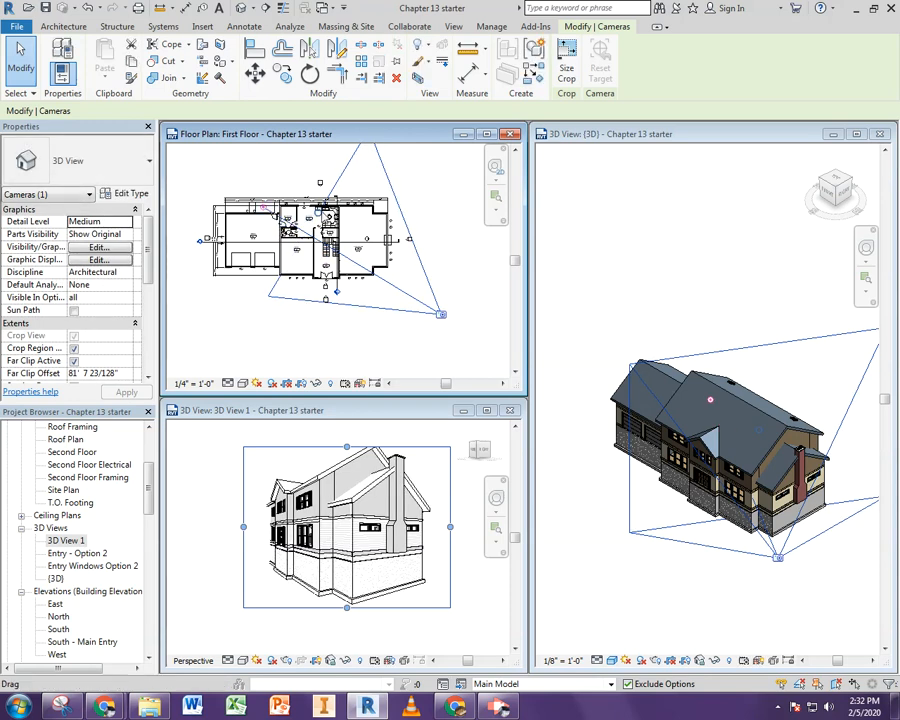
left_click_drag(318, 212, 247, 177)
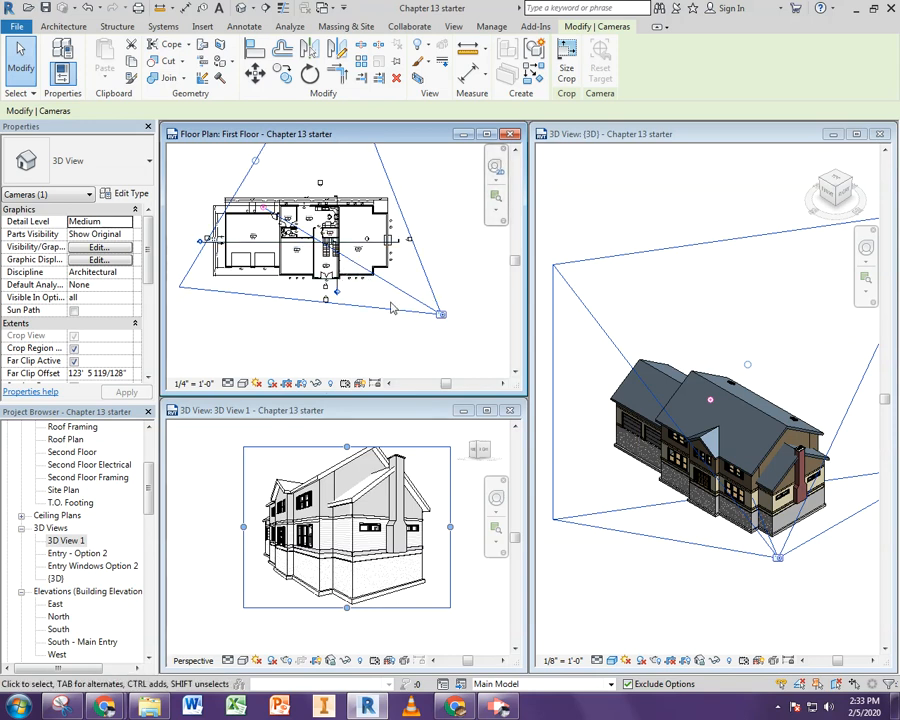
left_click_drag(443, 318, 419, 345)
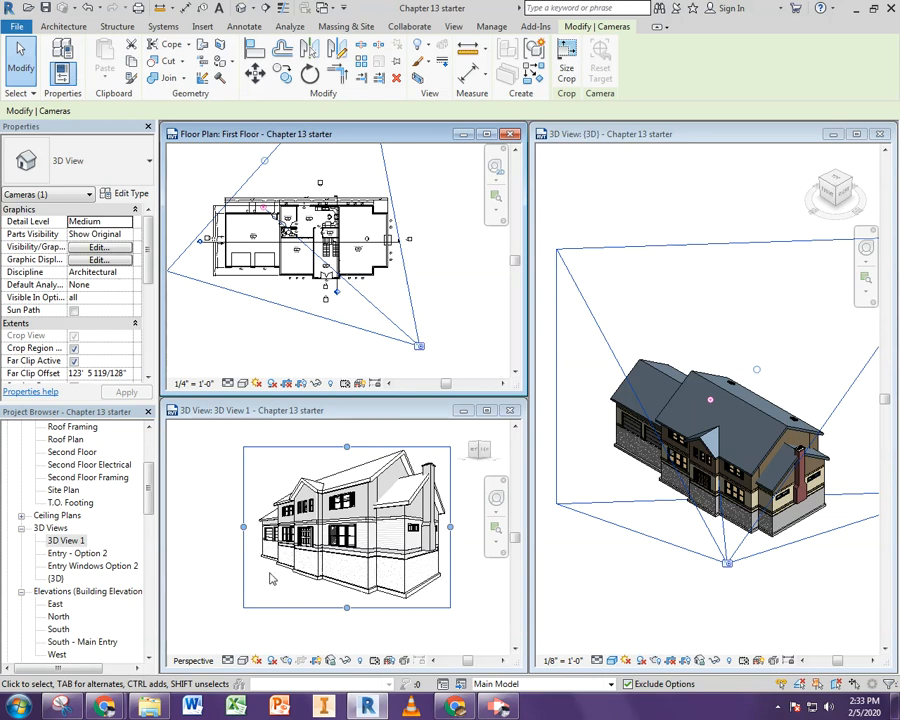
Step: Open the North elevation, tile it with the other views and show the camera of 3D View 1
double_click(58, 617)
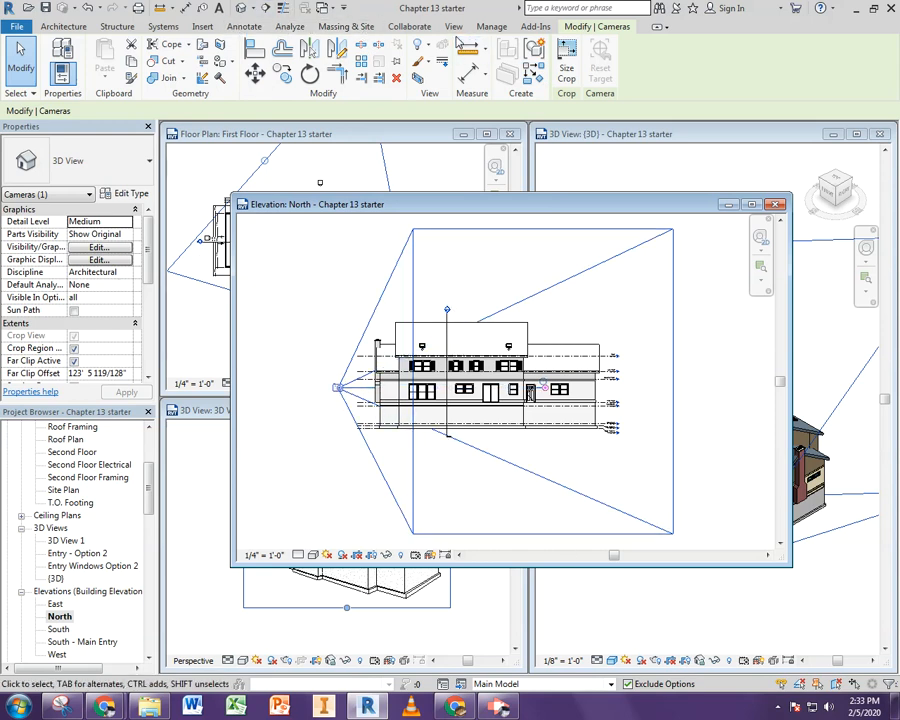
left_click(453, 26)
left_click(778, 79)
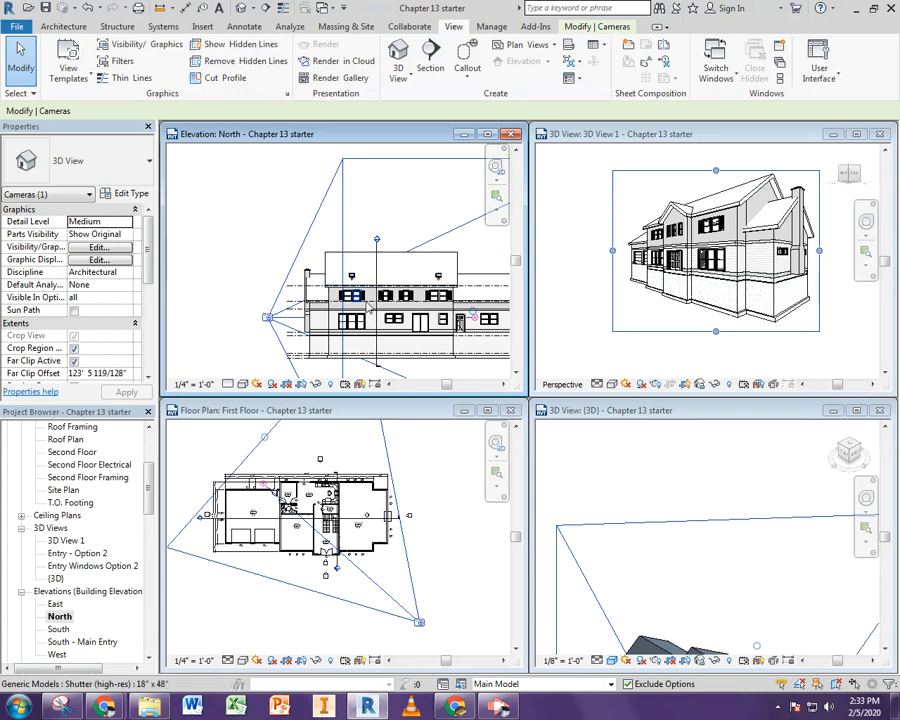
left_click(258, 304)
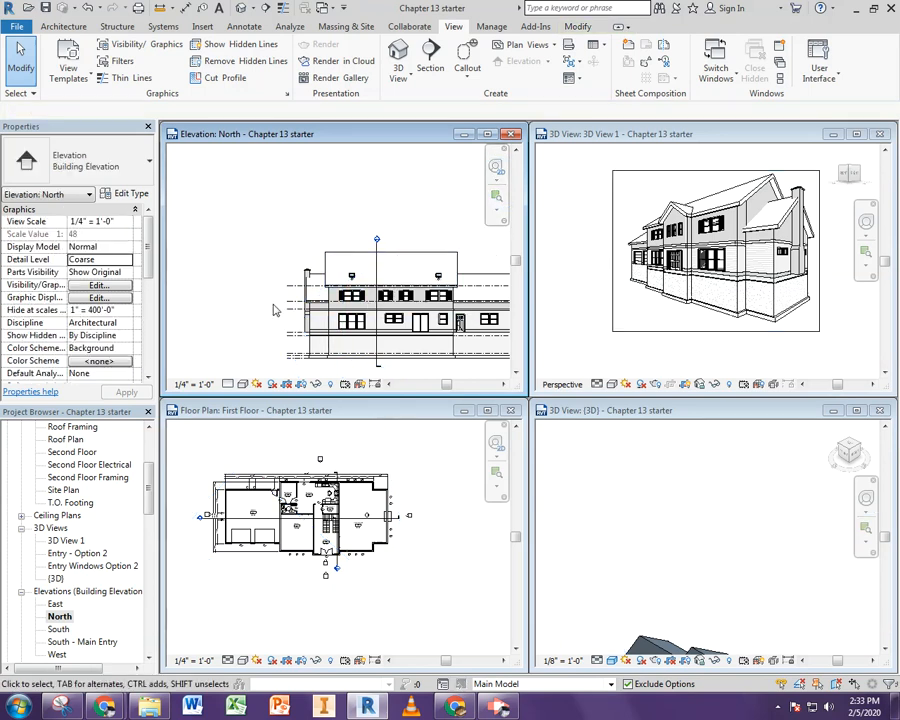
left_click(62, 541)
right_click(64, 542)
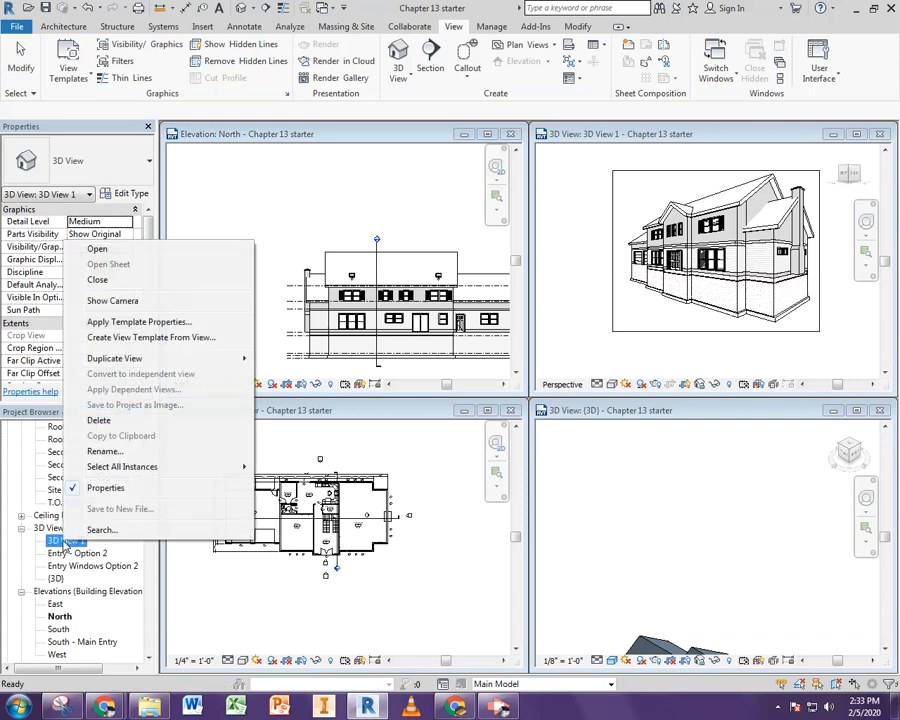
left_click(124, 301)
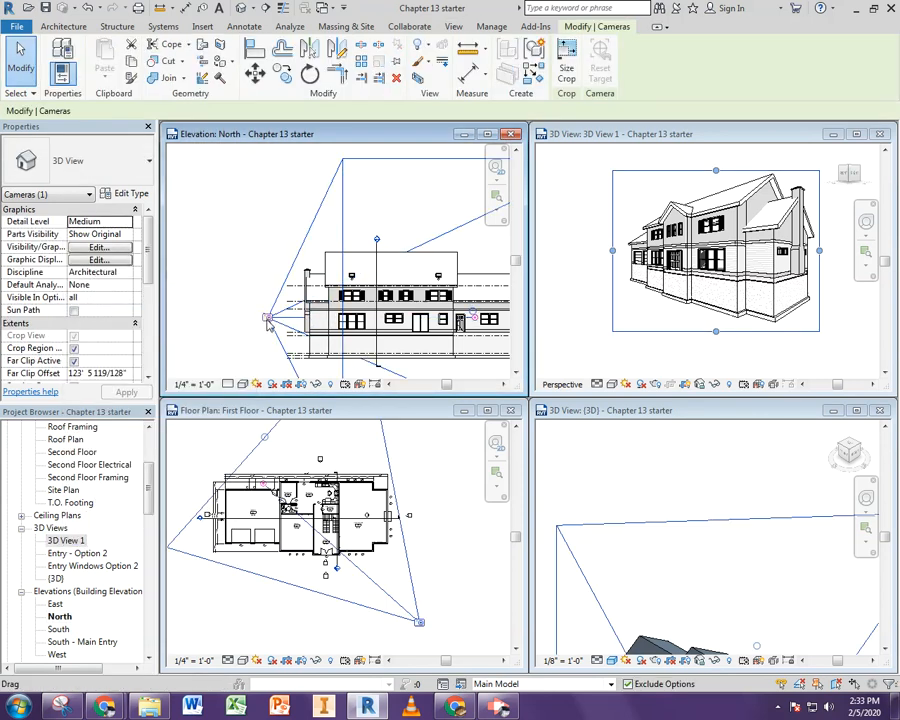
Step: Raise the camera and move it away from the house in the North elevation, and shift it slightly frontward in the First Floor plan
left_click_drag(268, 318, 247, 297)
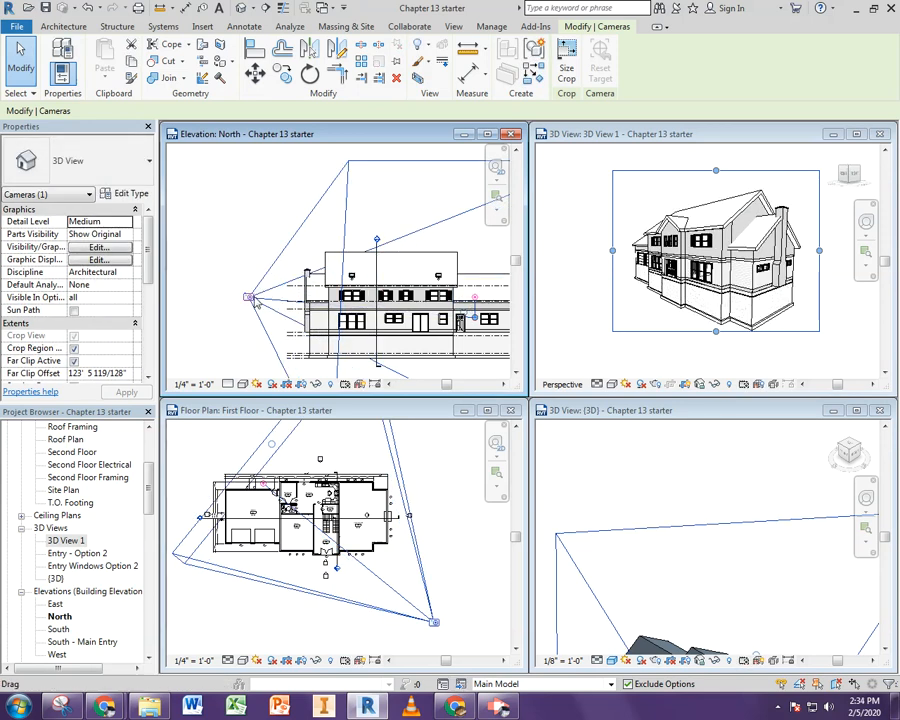
left_click_drag(249, 302, 231, 294)
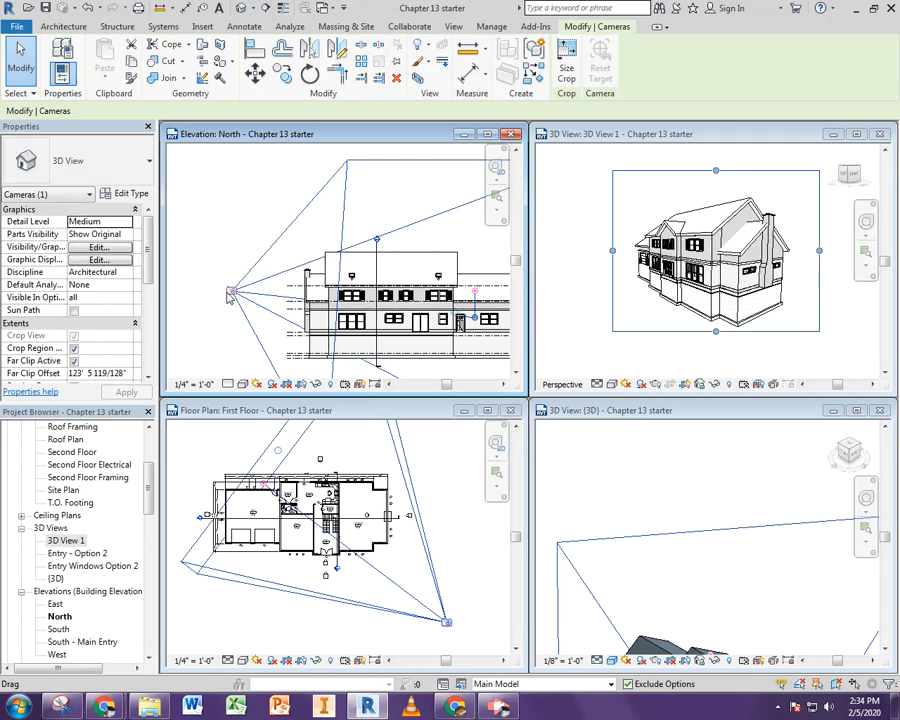
left_click(447, 625)
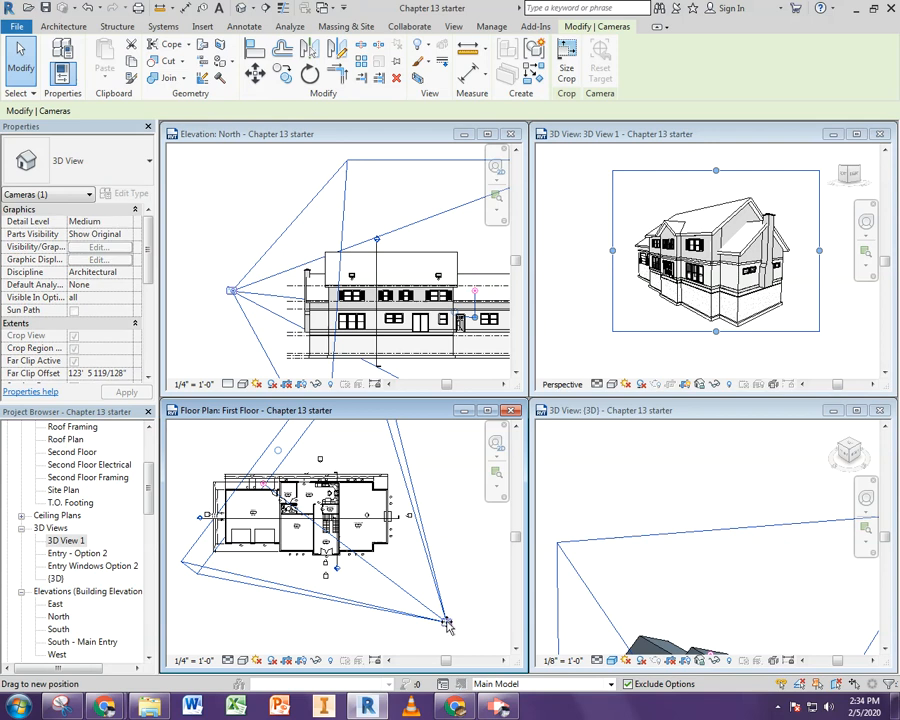
mouse_move(447, 625)
left_mouse_down()
mouse_move(426, 629)
mouse_move(441, 632)
left_mouse_up()
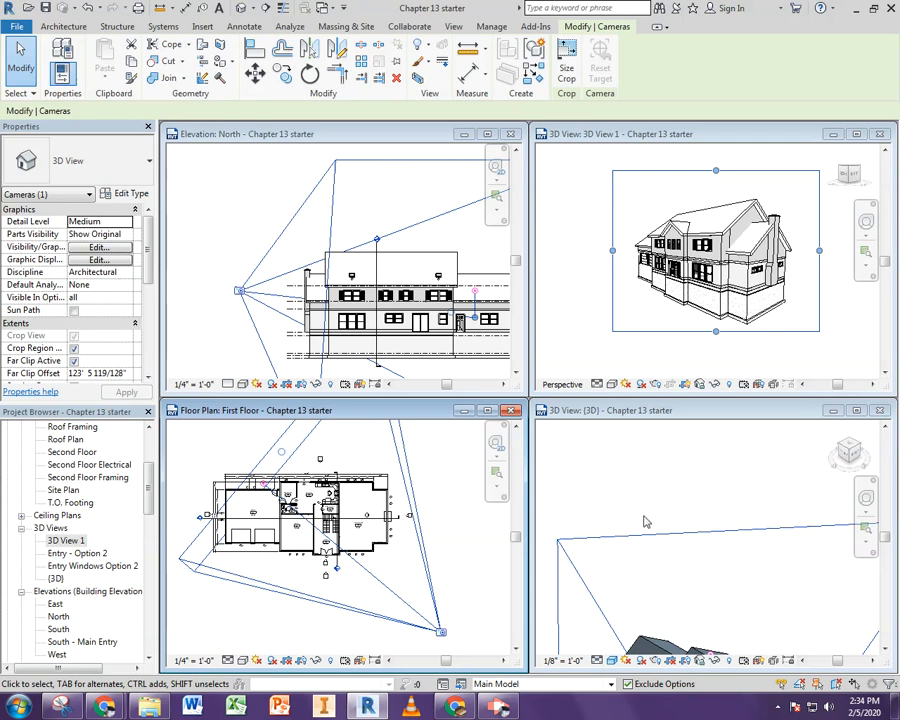
Step: Bring the whole house and camera frame into the {3D} view, and undo the last camera adjustment
scroll(650, 483, "down", 4)
middle_click_drag(693, 583, 664, 465)
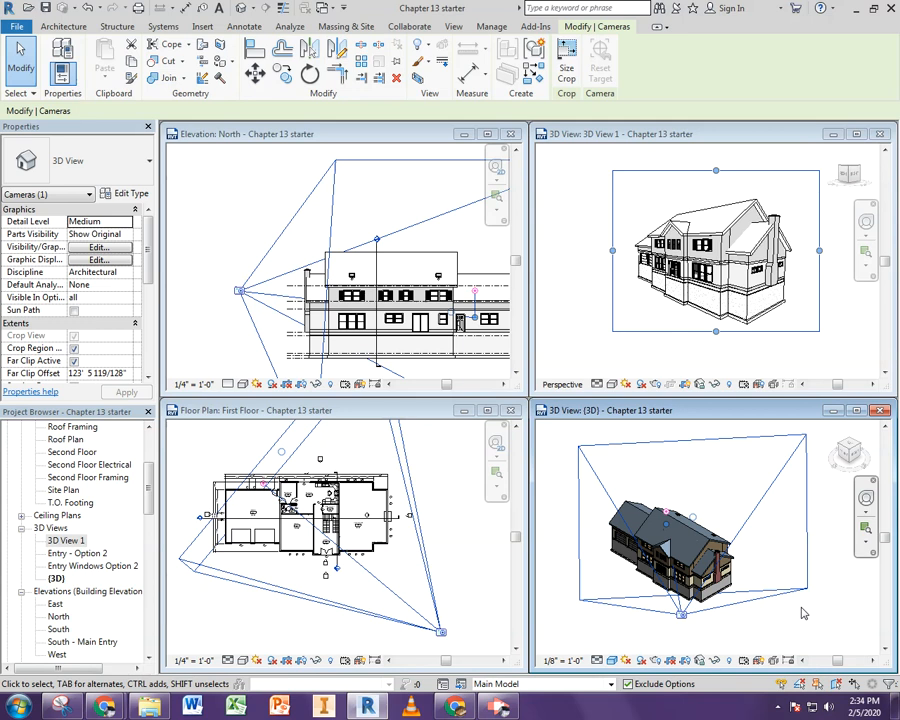
key("ctrl+z")
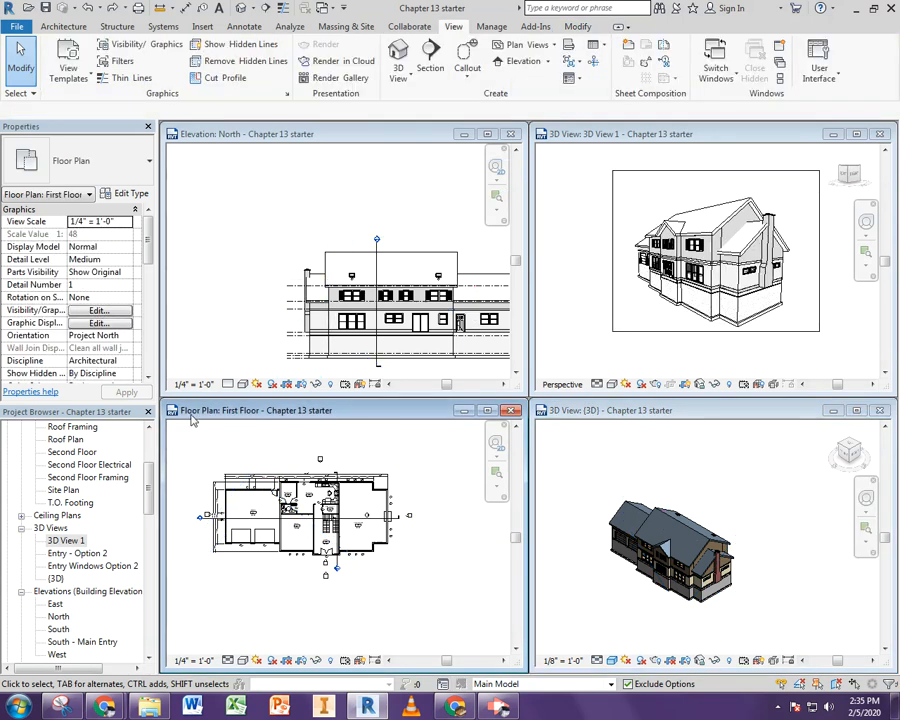
Step: Zoom in on the chimney in the First Floor plan and the {3D} view, and select the masonry chimney in the plan
scroll(404, 547, "up", 5)
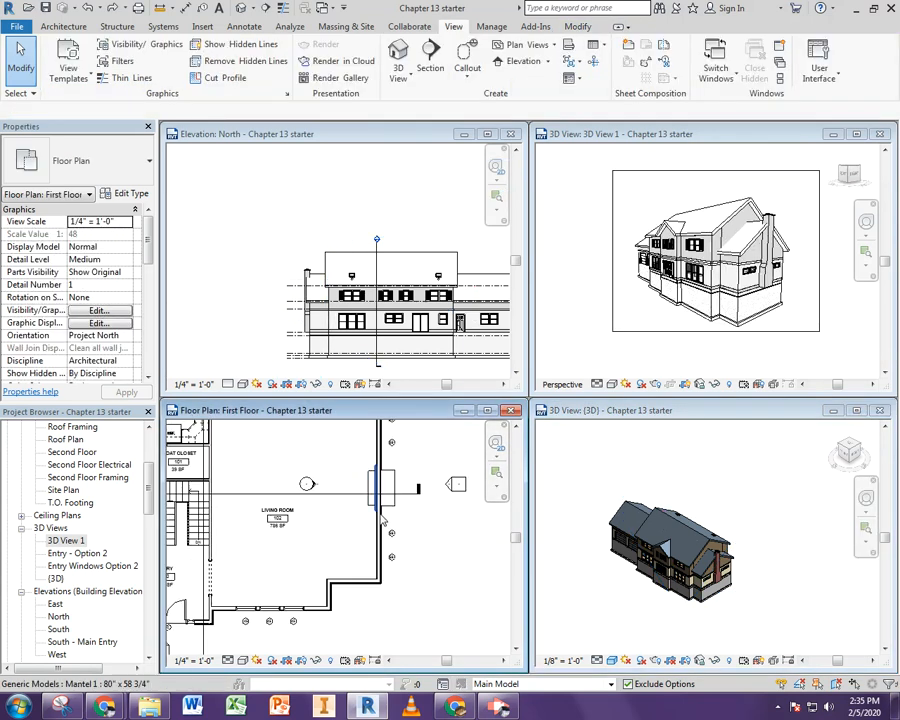
left_click(636, 625)
scroll(691, 600, "up", 3)
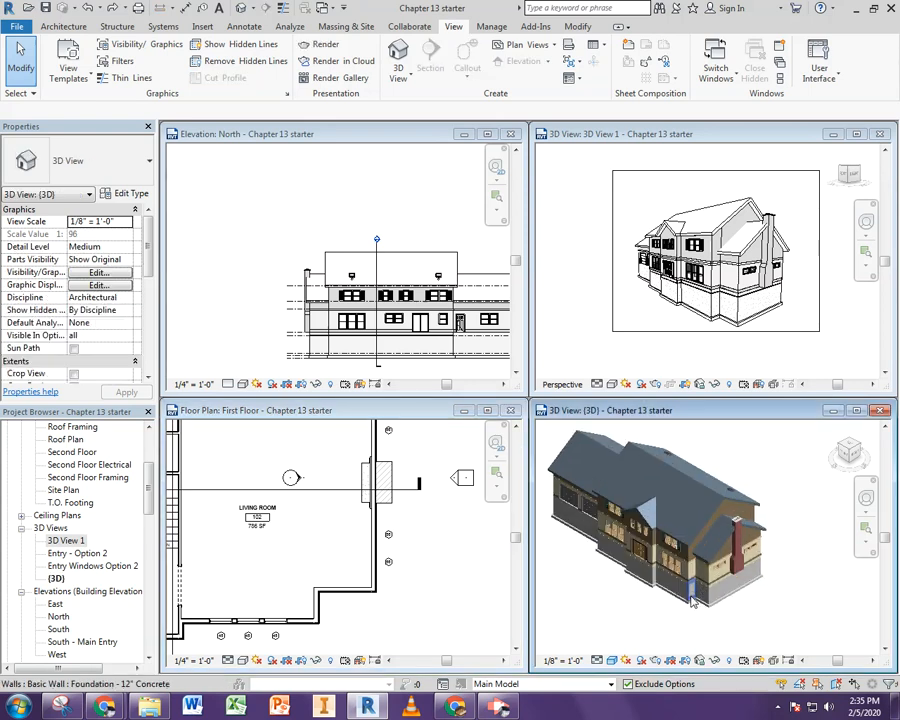
scroll(691, 600, "up", 2)
left_click(390, 505)
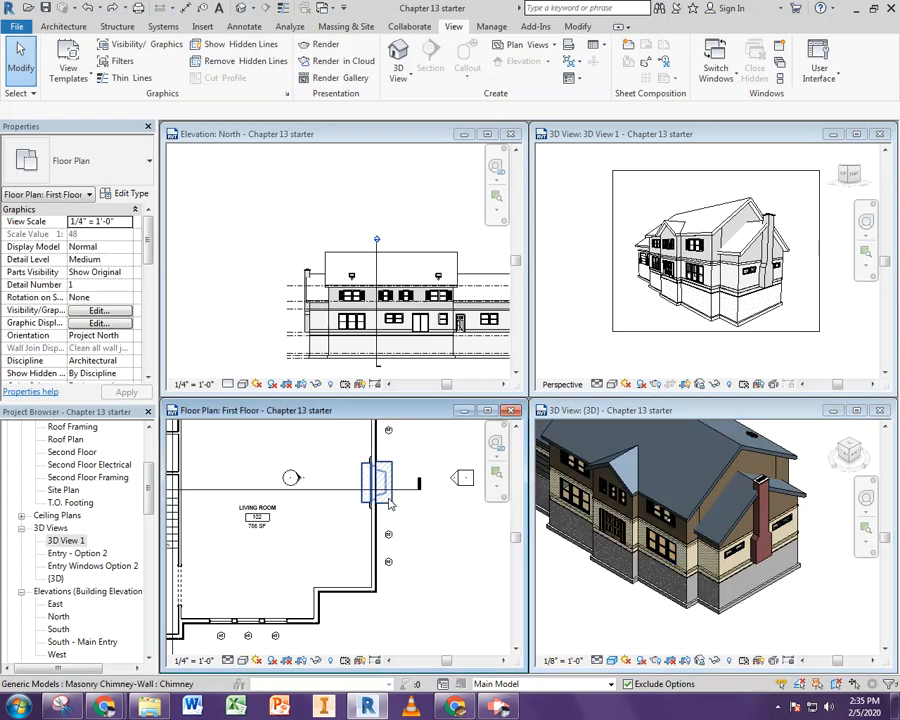
left_click(390, 505)
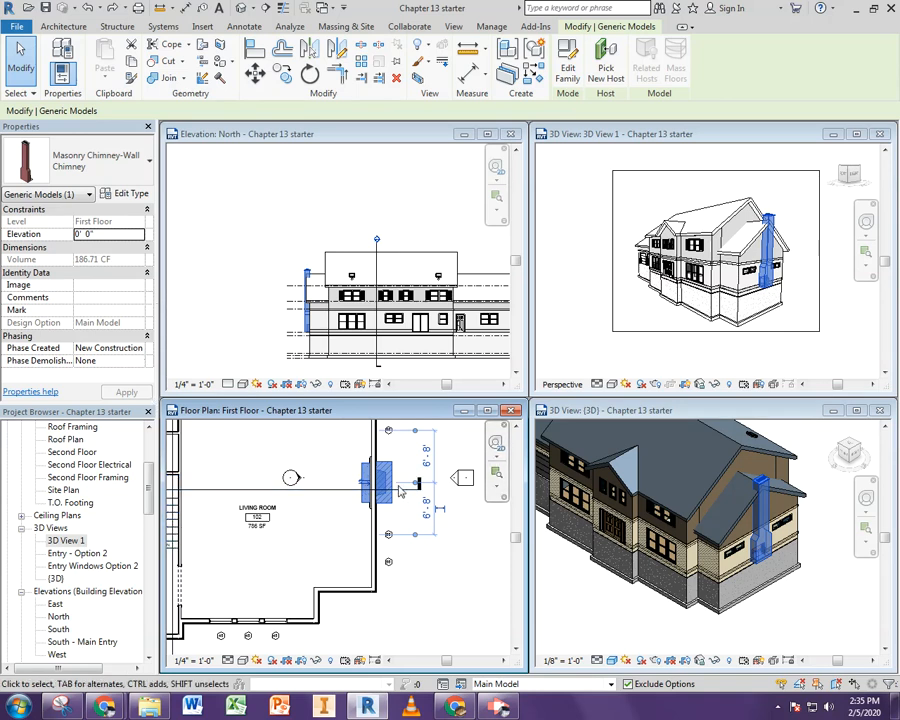
left_click(128, 193)
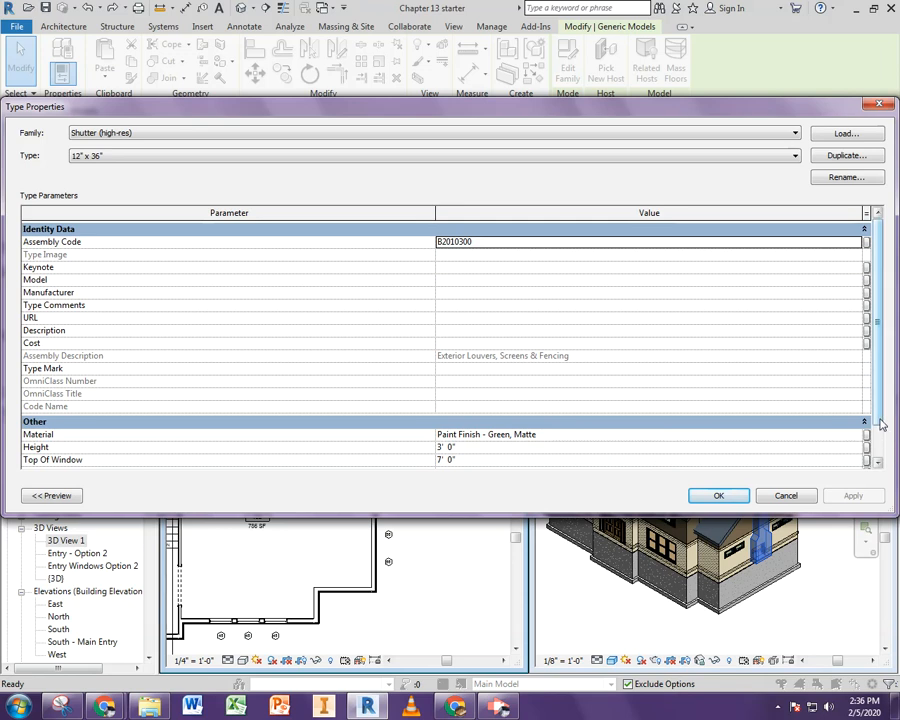
left_click_drag(880, 424, 883, 482)
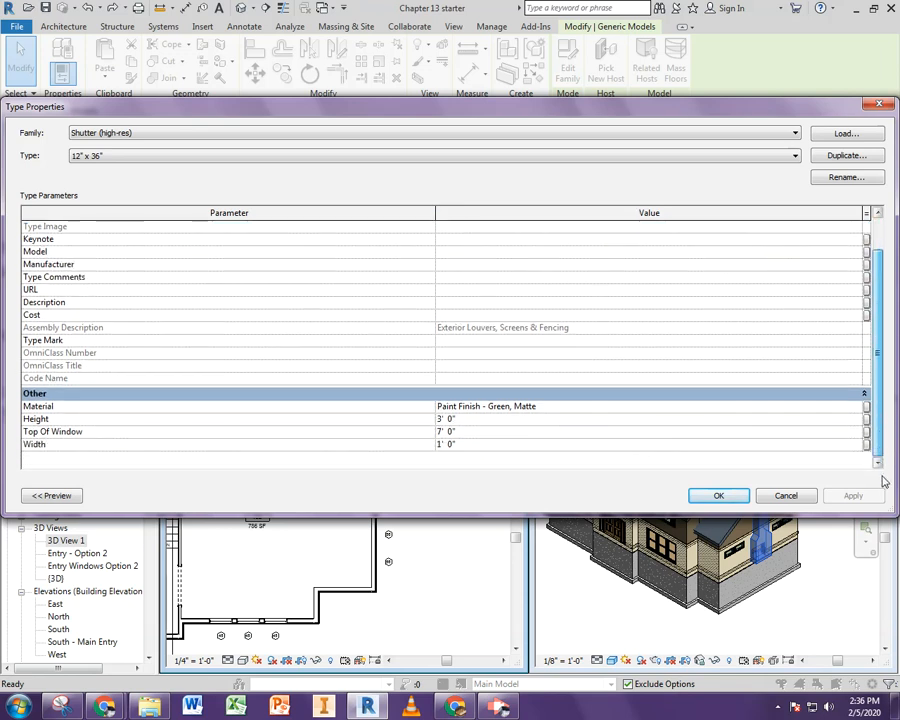
left_click(786, 495)
left_click(447, 552)
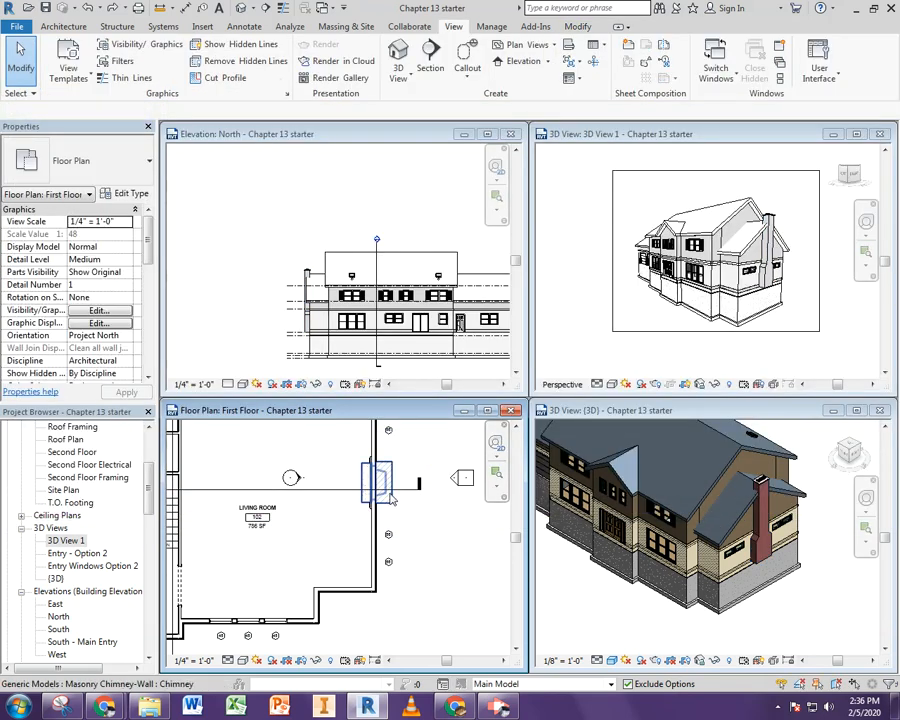
left_click(378, 484)
left_click(128, 193)
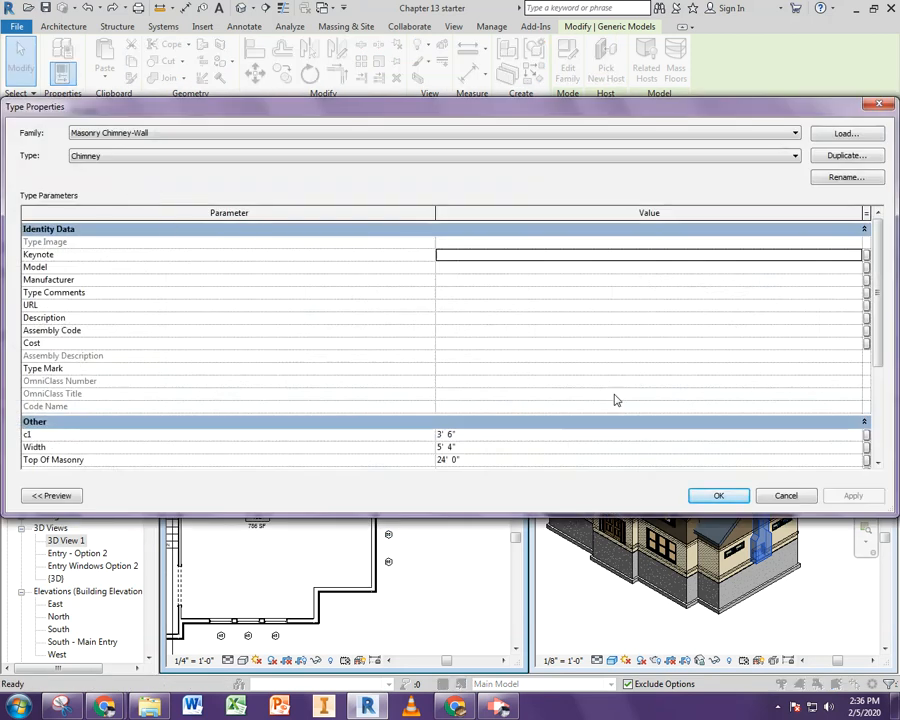
scroll(615, 396, "down", 2)
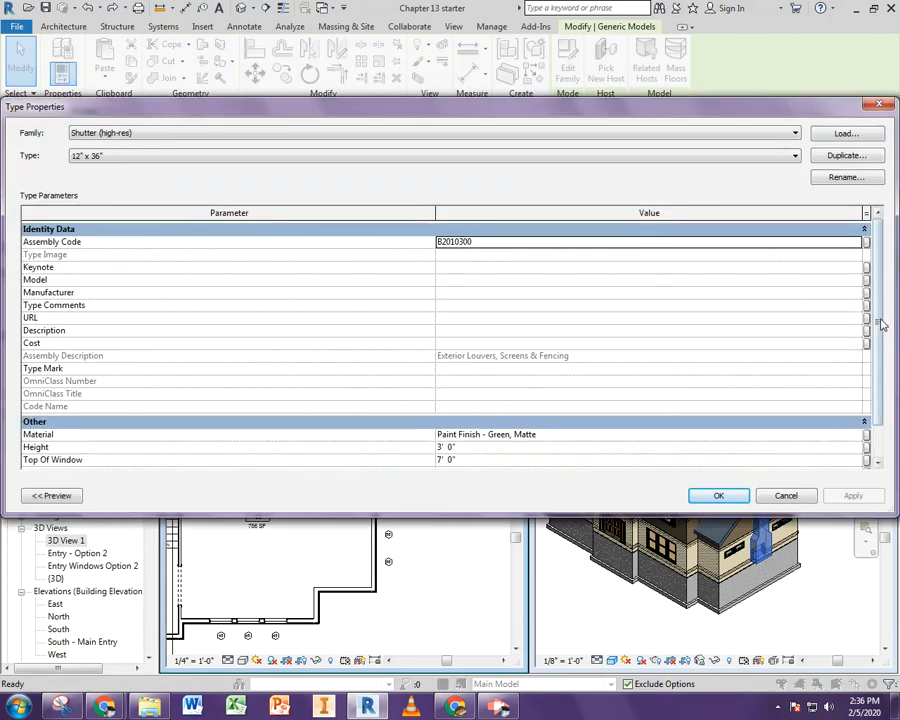
scroll(876, 330, "down", 2)
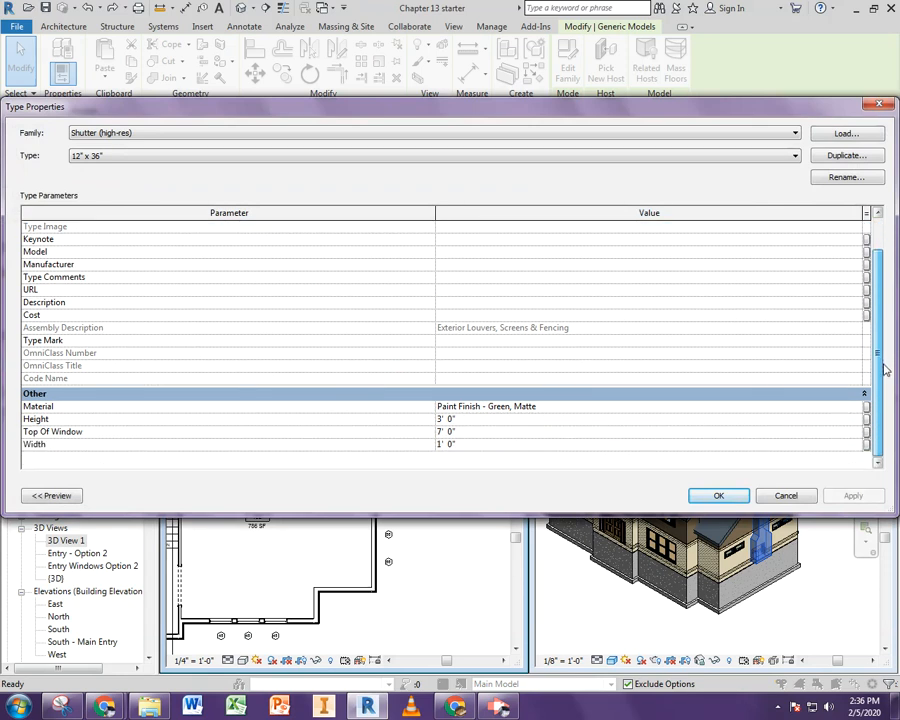
left_click(786, 496)
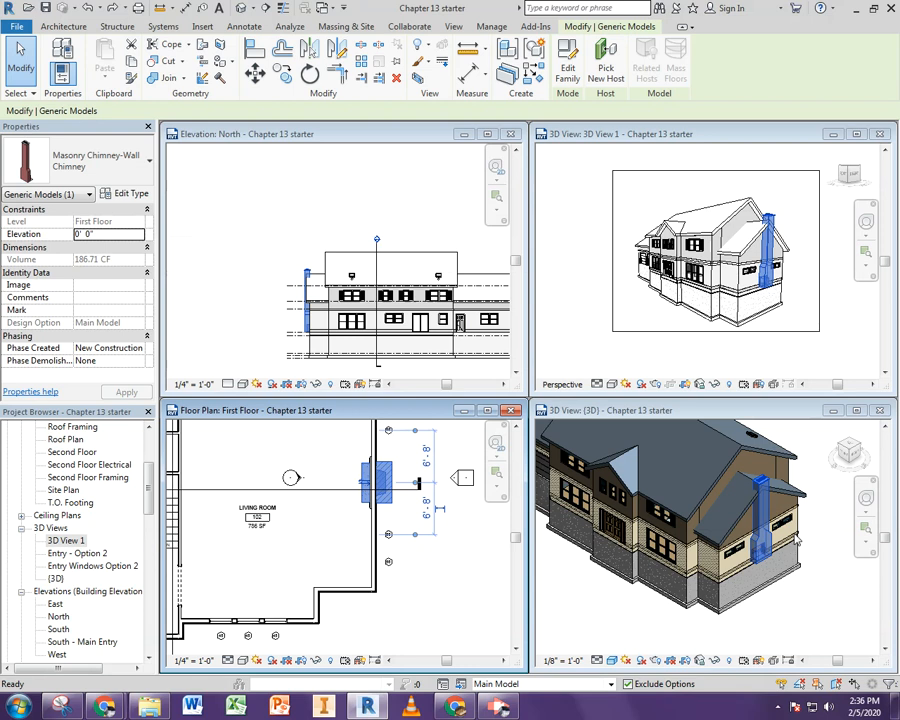
Step: Open the Exterior Material of the chimney's type for editing and show the appearance settings of Masonry - Brick
left_click(128, 193)
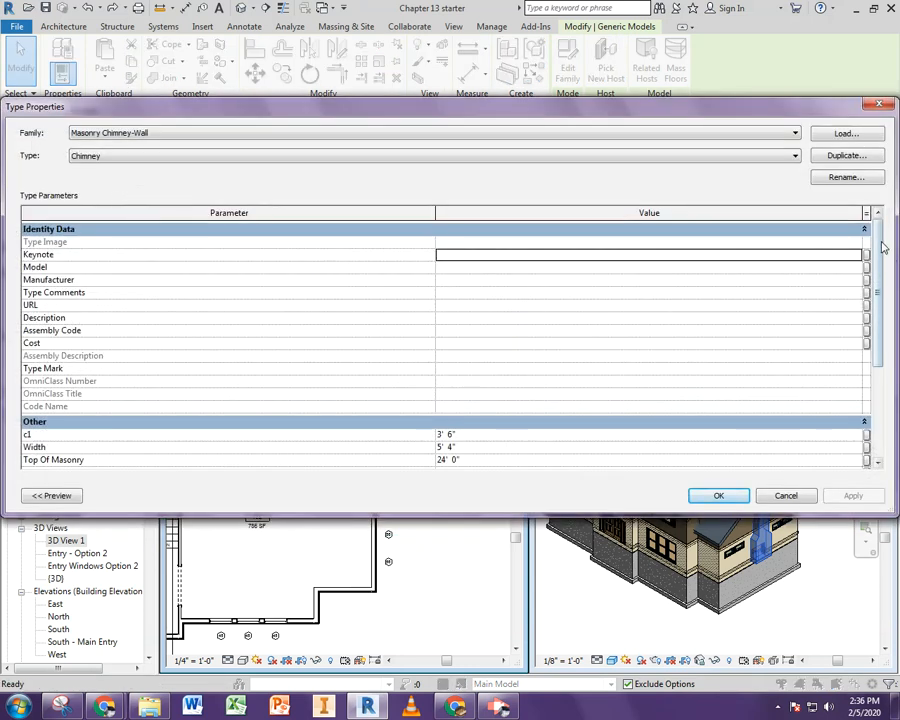
left_click_drag(880, 242, 886, 362)
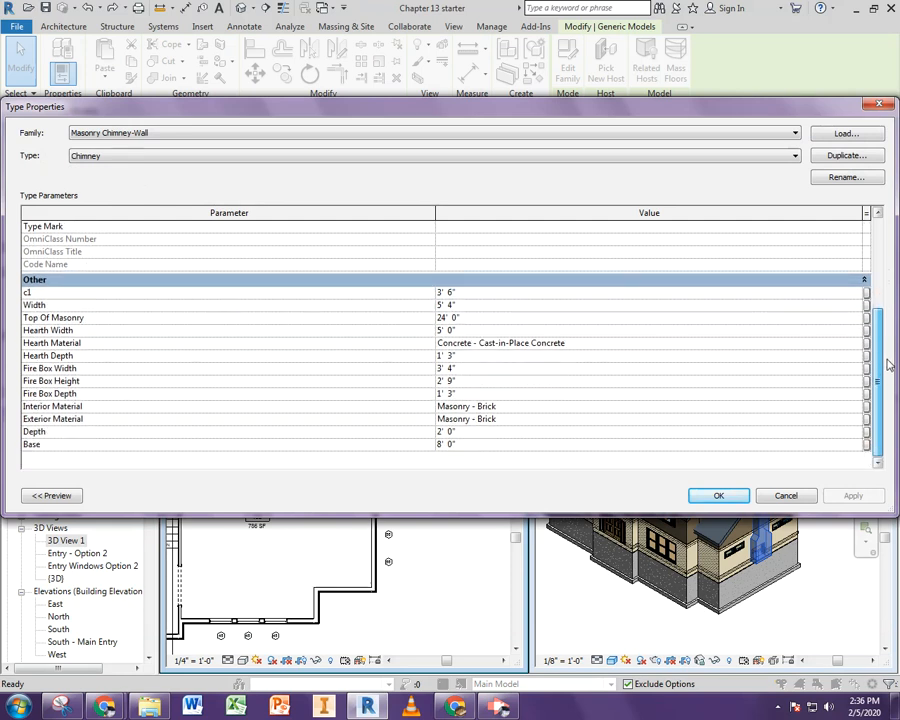
left_click(498, 421)
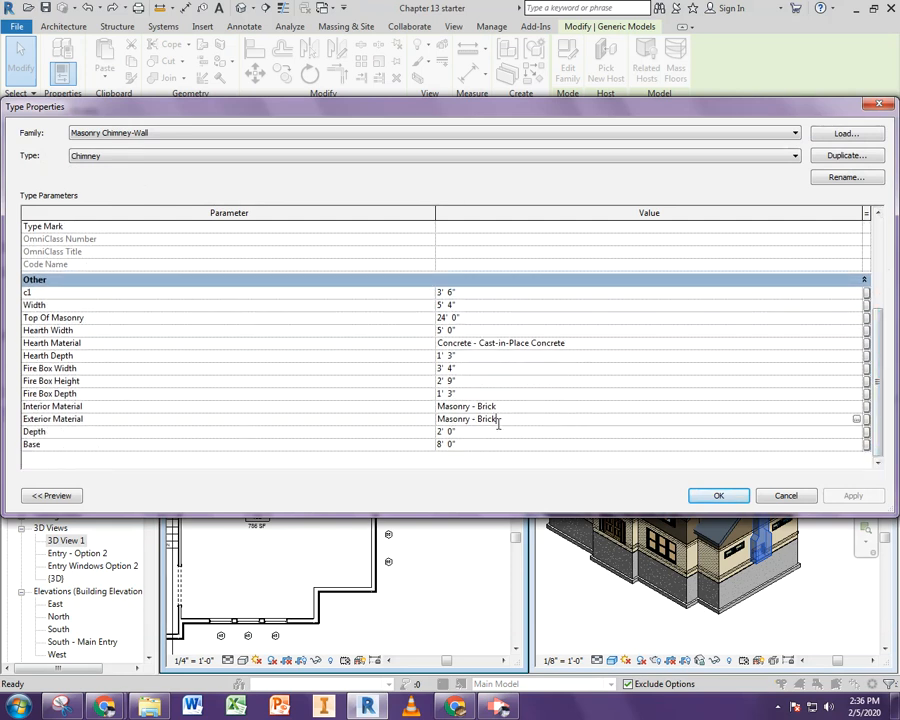
left_click(857, 420)
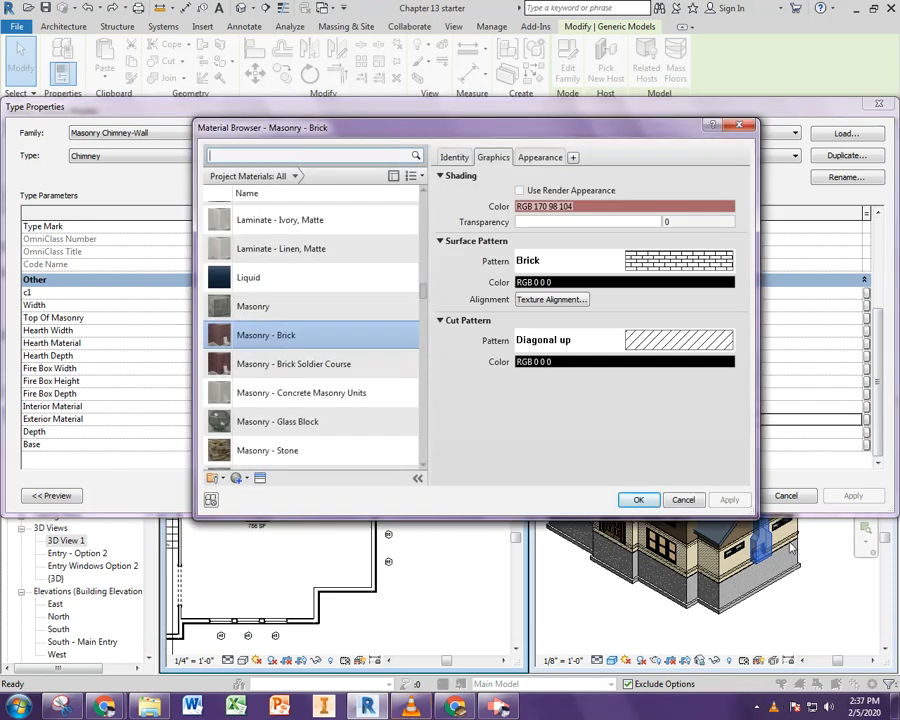
right_click(410, 706)
left_click(414, 669)
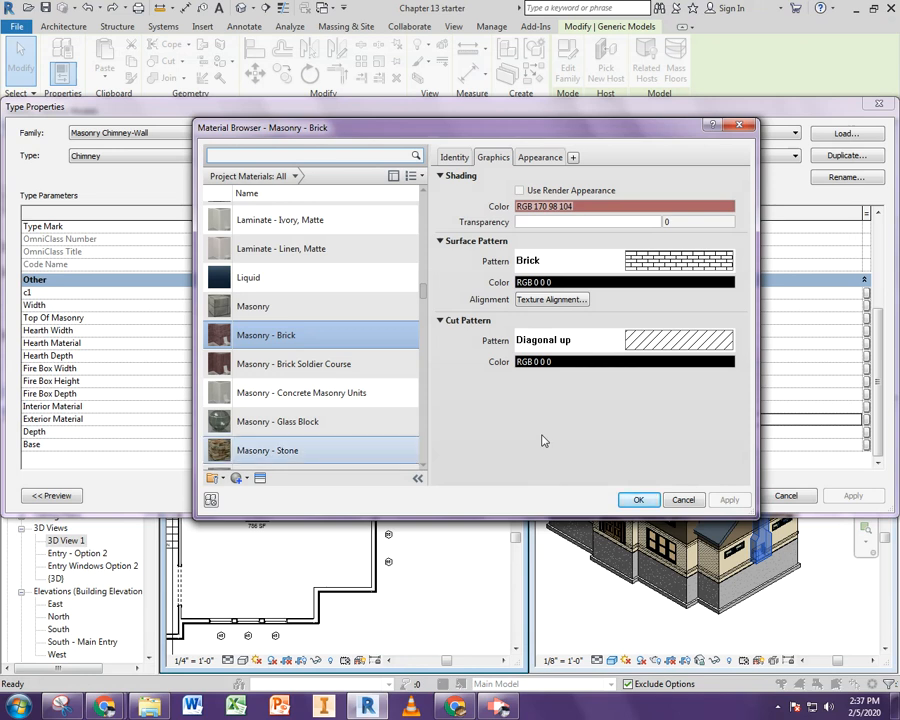
scroll(400, 256, "up", 1)
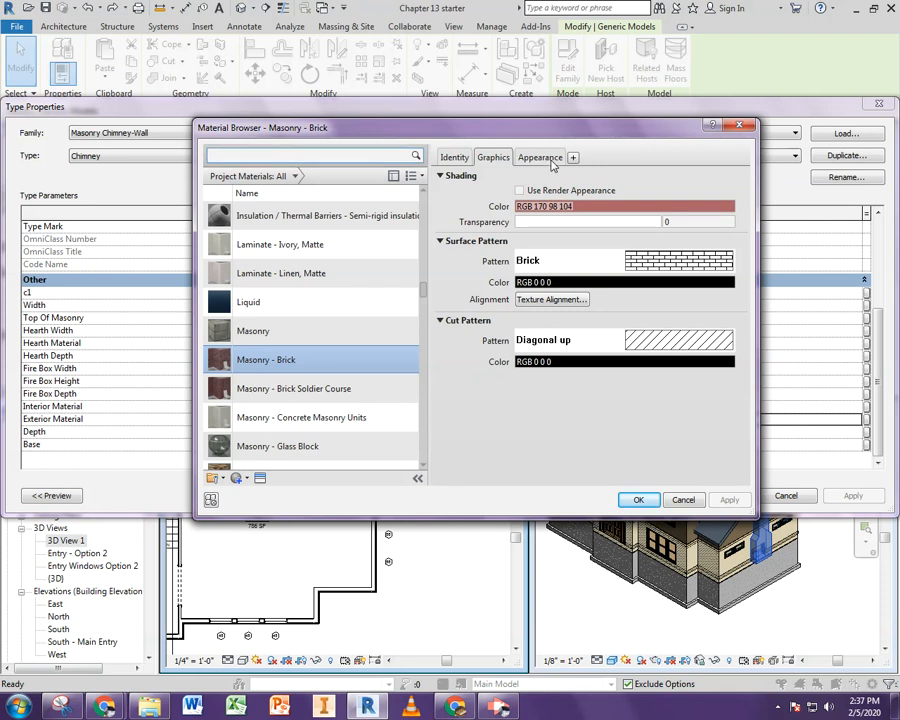
left_click(549, 160)
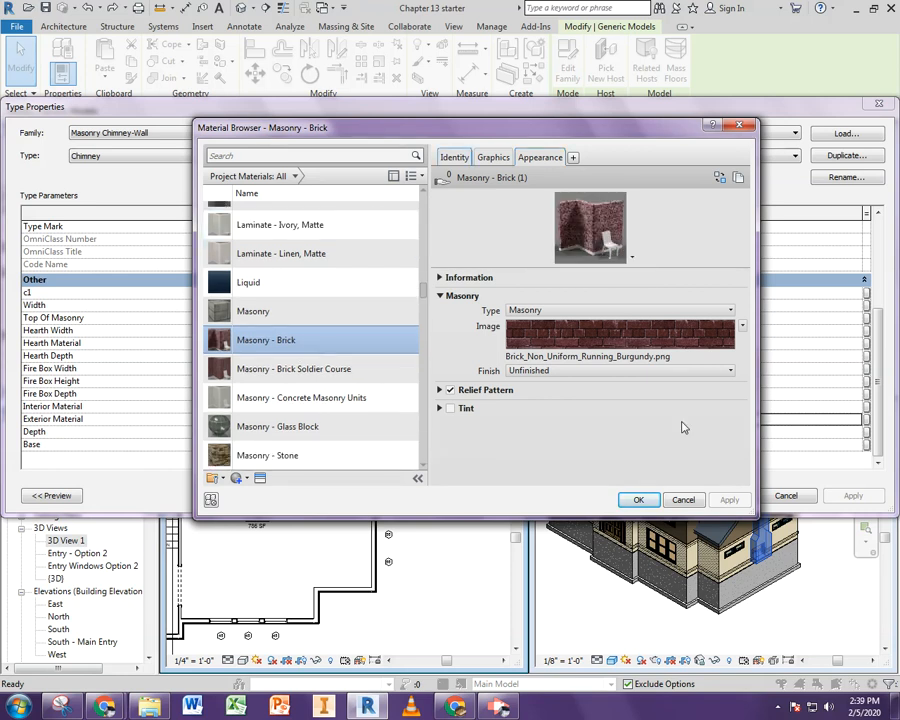
Step: Replace the Masonry - Brick appearance image with Brick_Non_Uniform_Running_Red from the Mats folder, and accept the material and chimney type changes
left_click(605, 362)
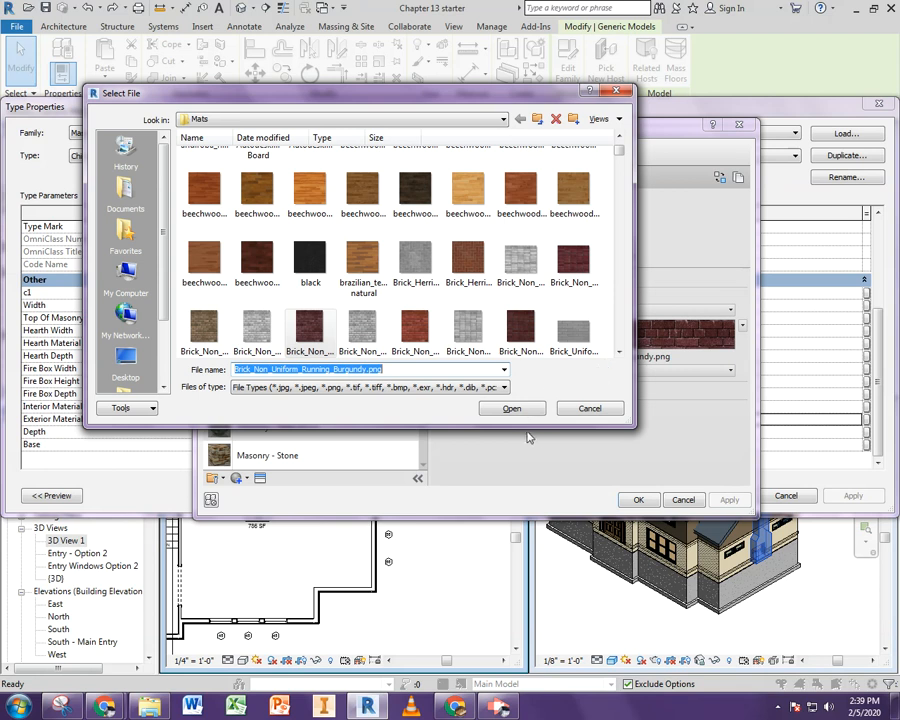
left_click(618, 118)
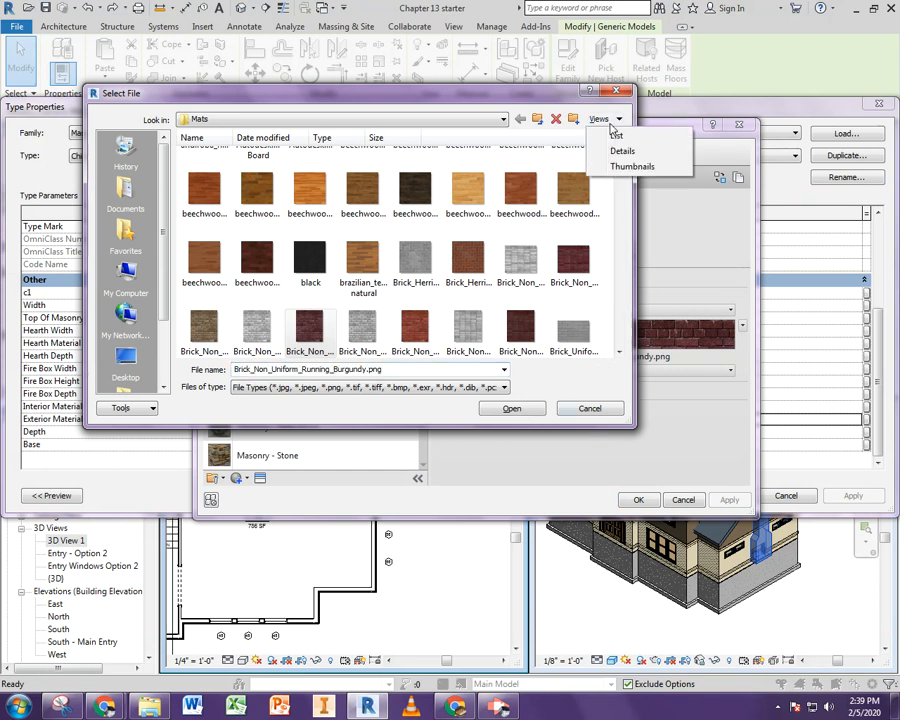
left_click(617, 136)
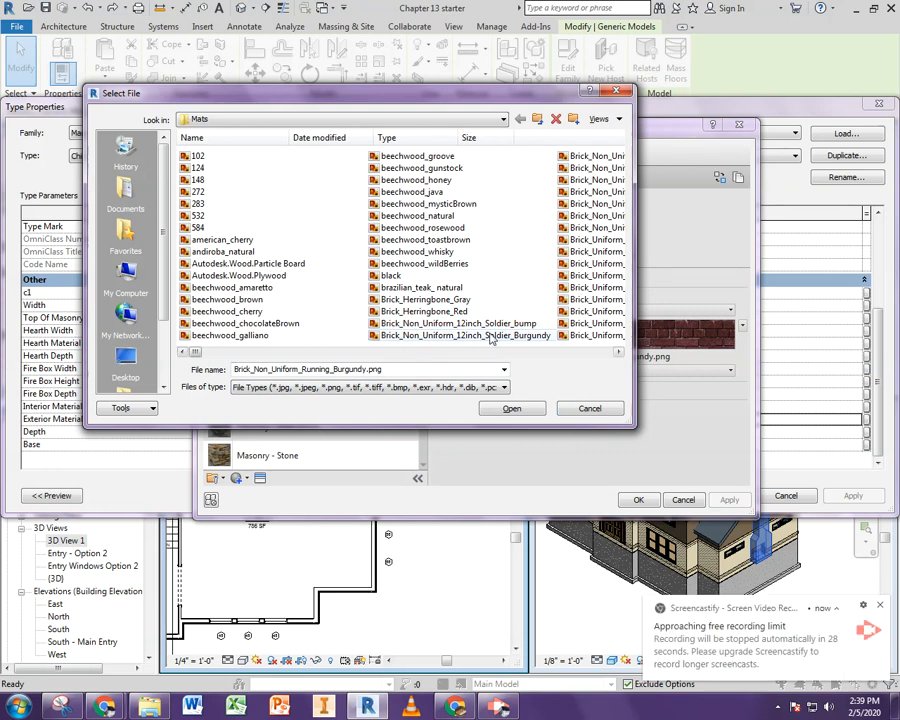
left_click_drag(198, 354, 203, 355)
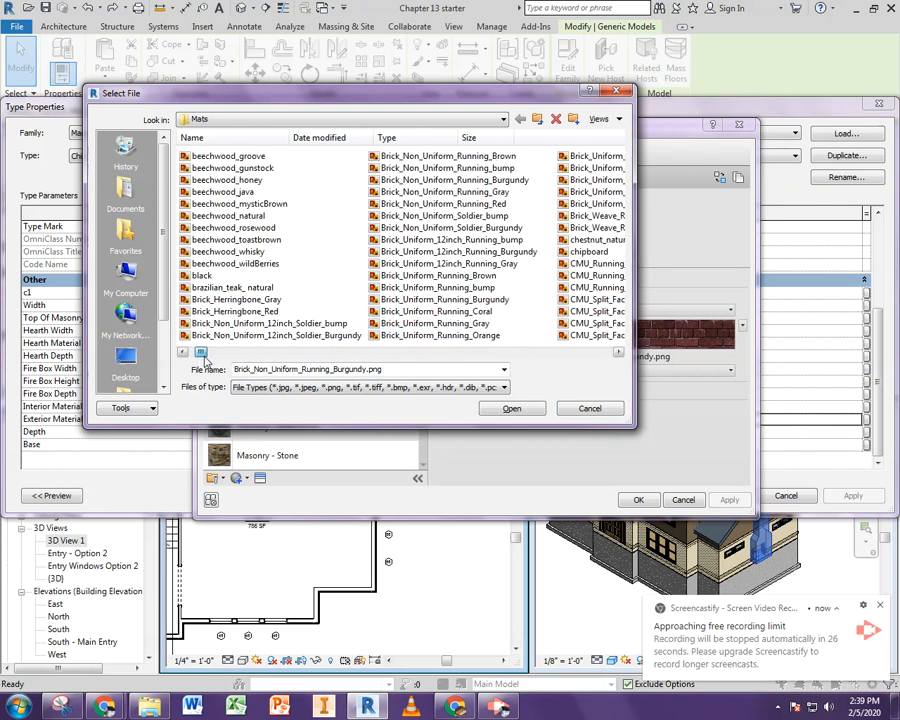
left_click(464, 205)
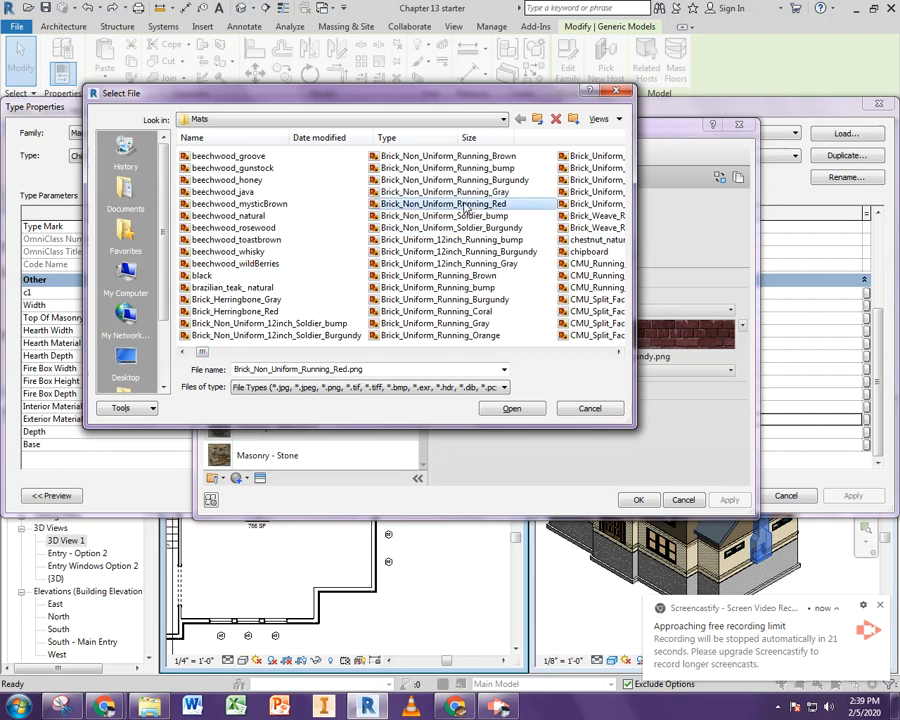
left_click(519, 410)
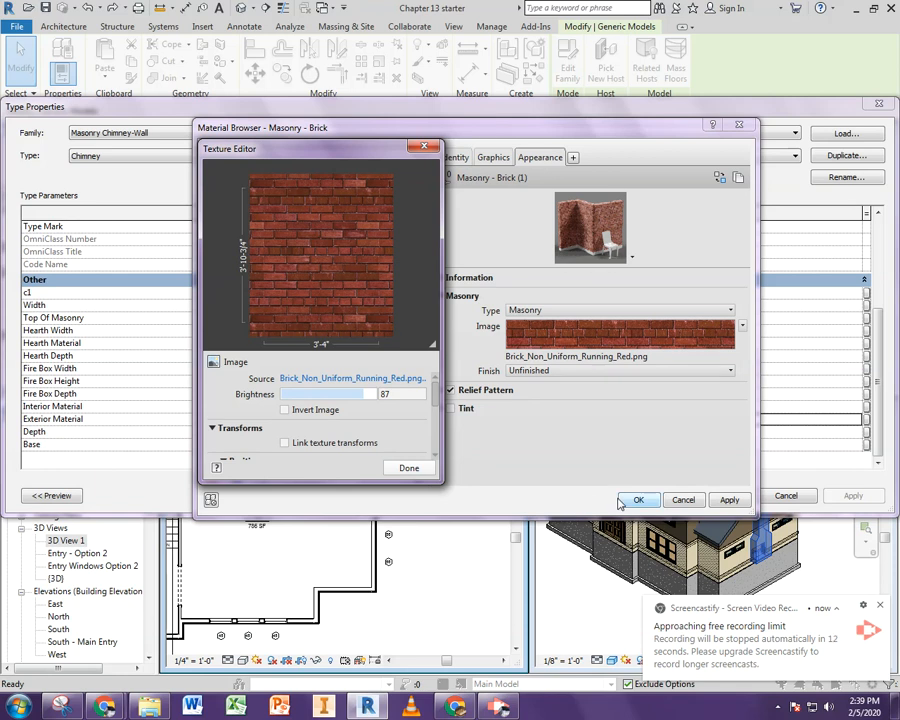
left_click(410, 467)
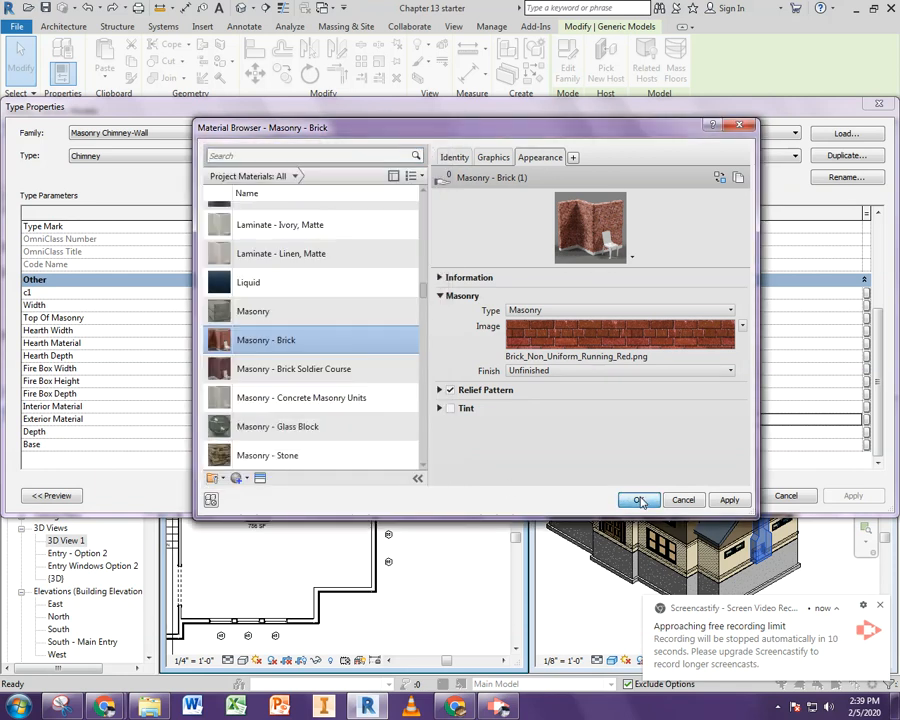
left_click(638, 500)
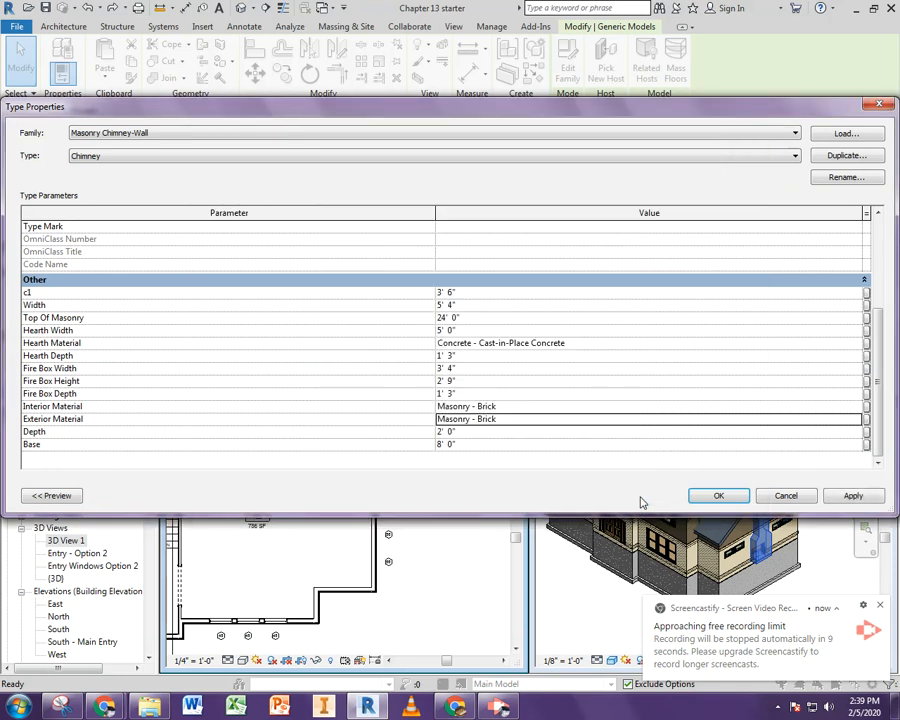
left_click(713, 497)
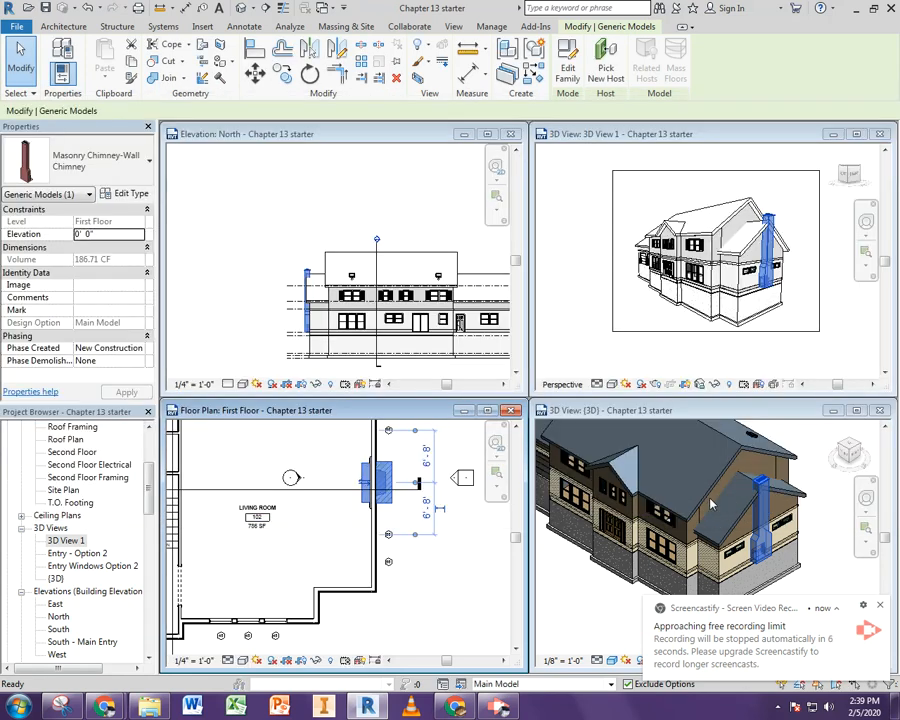